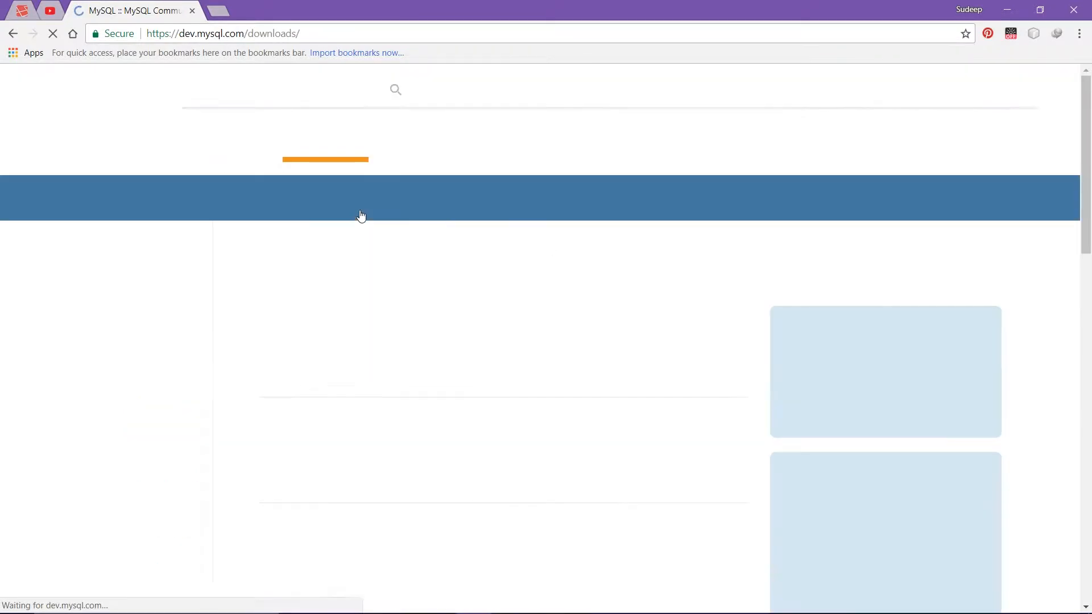
# Step: Open the MySQL Community Server 5.7.19 page and go to its MySQL Installer download page
pyautogui.scroll(-1, 363, 329)
pyautogui.scroll(-2, 361, 329)
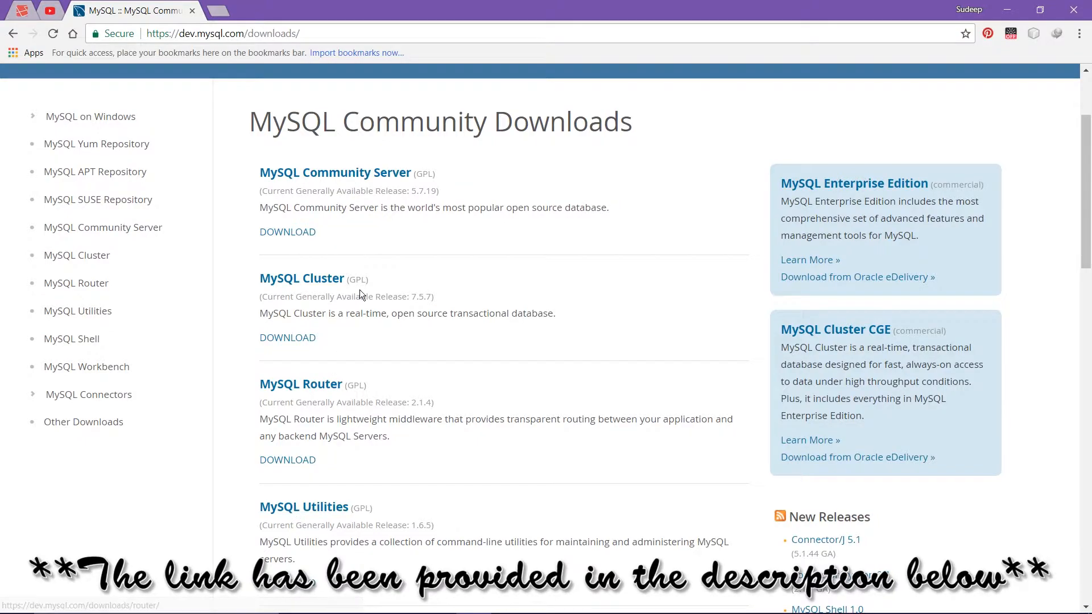
pyautogui.click(357, 174)
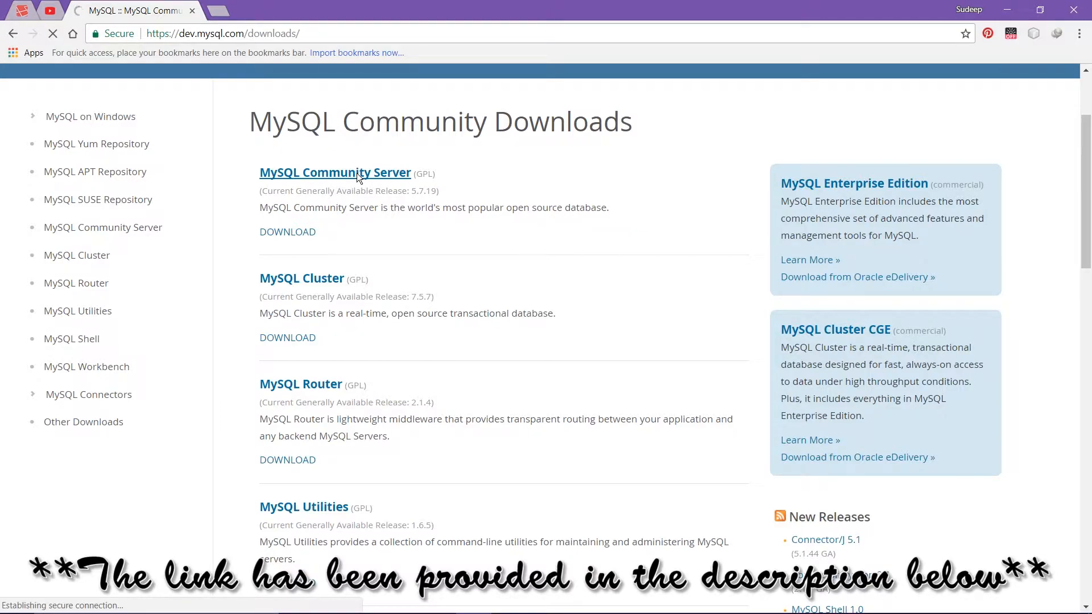
pyautogui.scroll(-6, 397, 336)
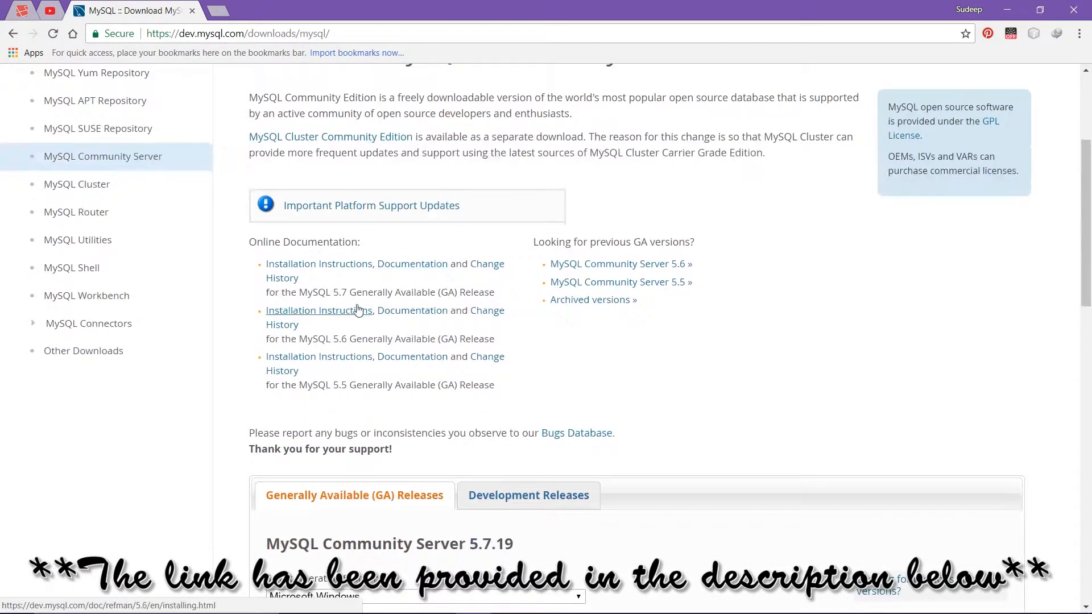
pyautogui.scroll(-3, 438, 448)
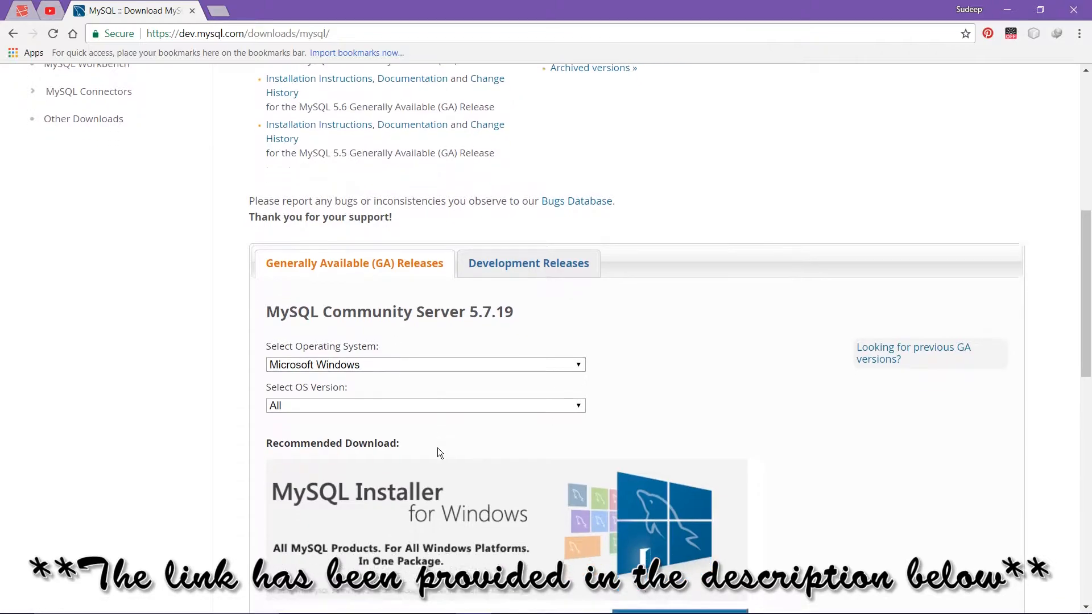
pyautogui.scroll(-3, 889, 368)
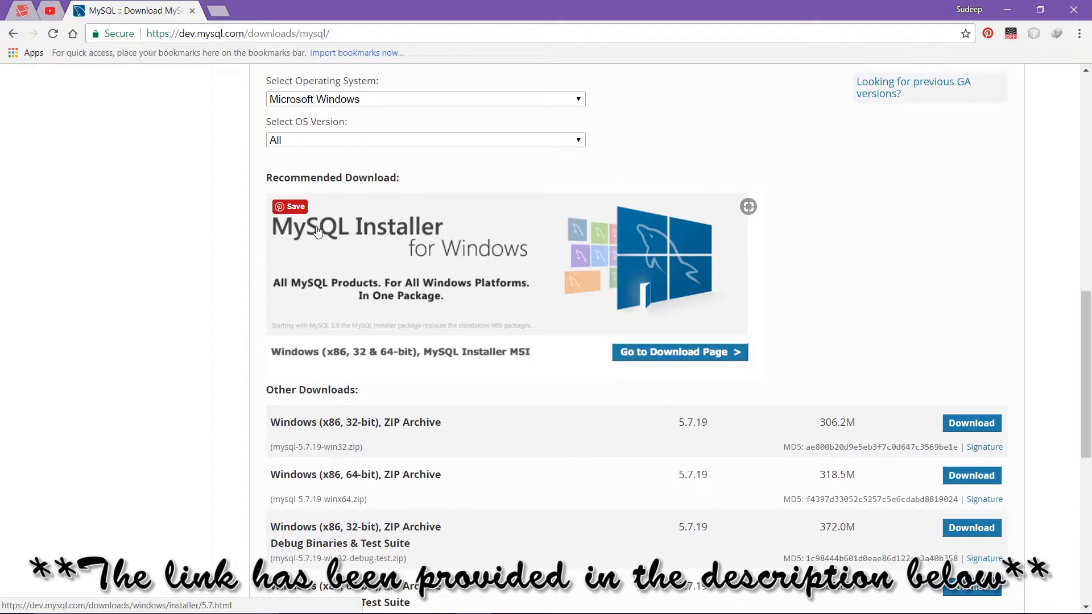
pyautogui.click(709, 352)
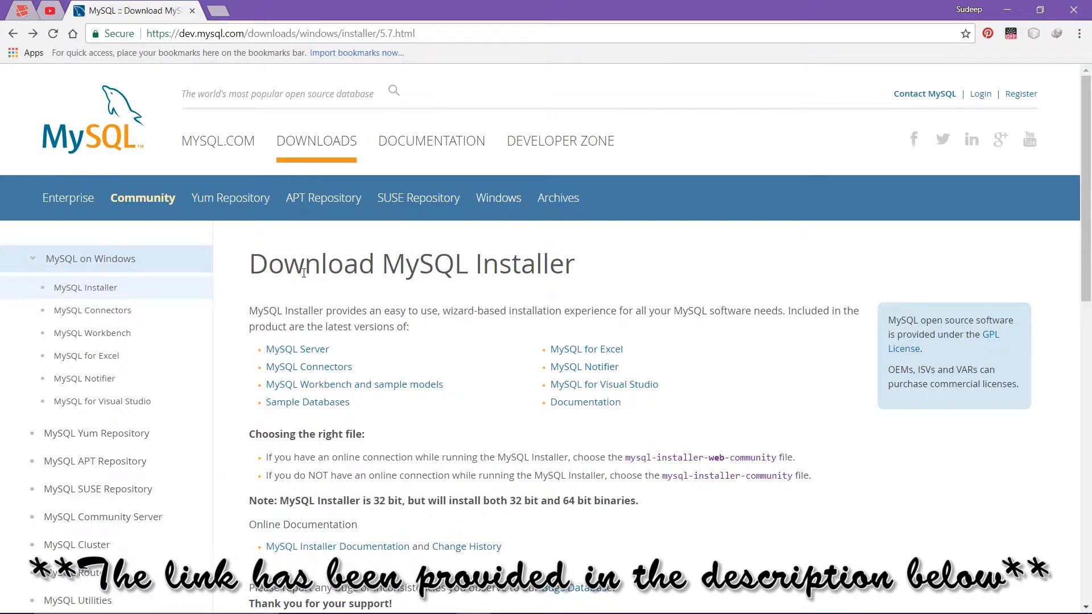
# Step: Compare the two 32-bit MSI installers: the 18.5M web installer and the 378.8M full installer
pyautogui.scroll(-8, 390, 374)
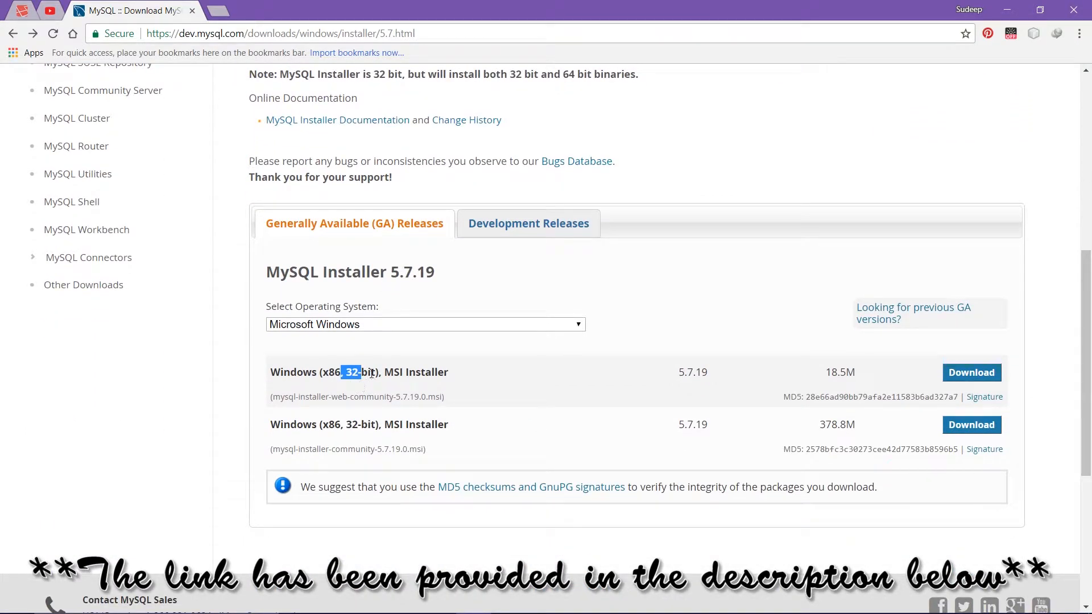
pyautogui.moveTo(384, 373); pyautogui.dragTo(458, 373)
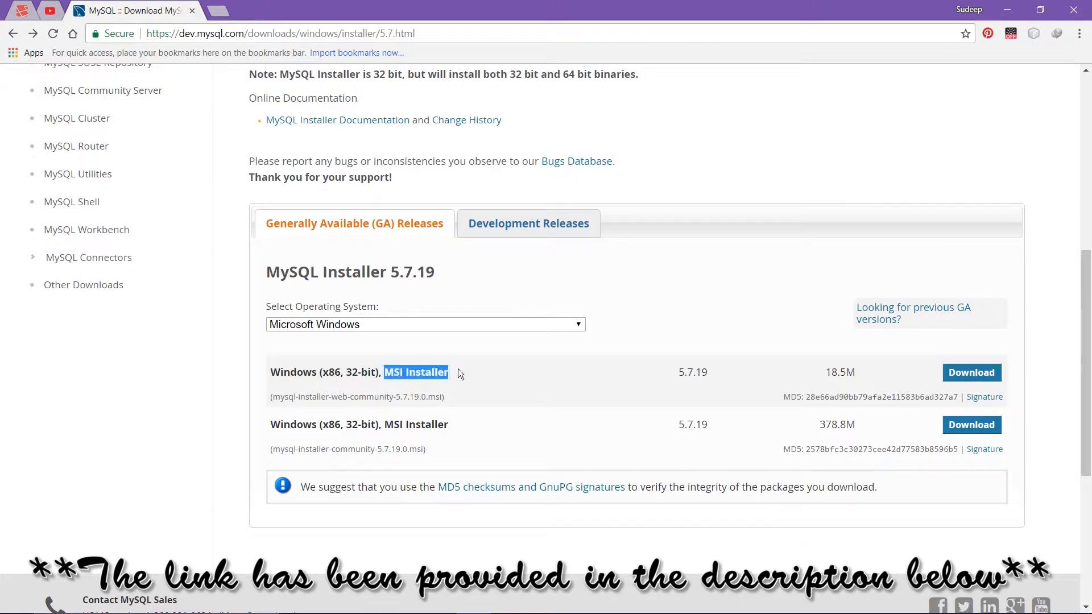
pyautogui.moveTo(829, 371); pyautogui.dragTo(890, 380)
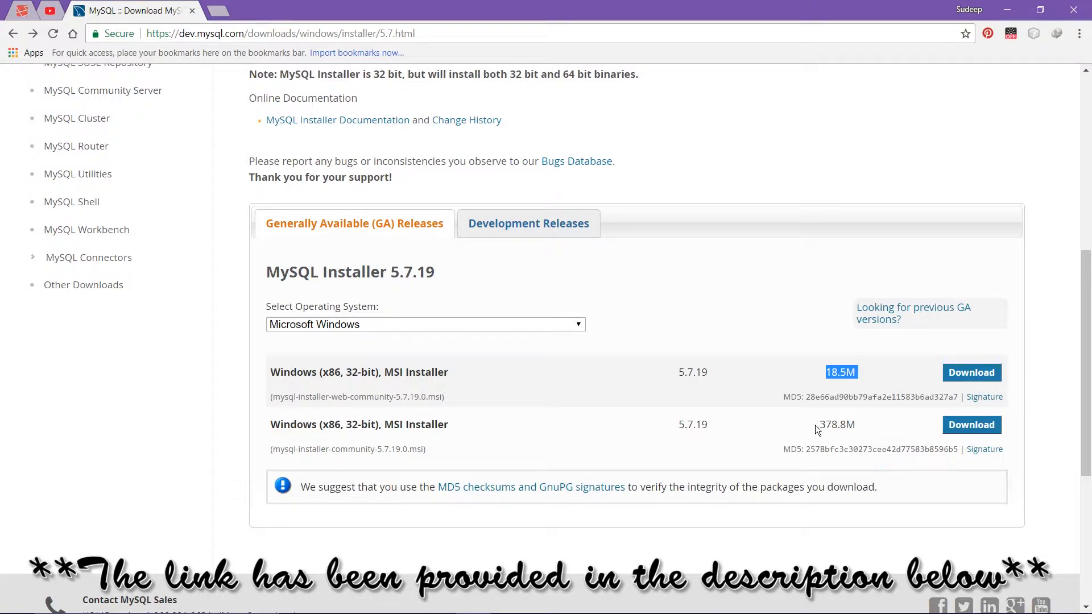
pyautogui.moveTo(814, 431); pyautogui.dragTo(868, 429)
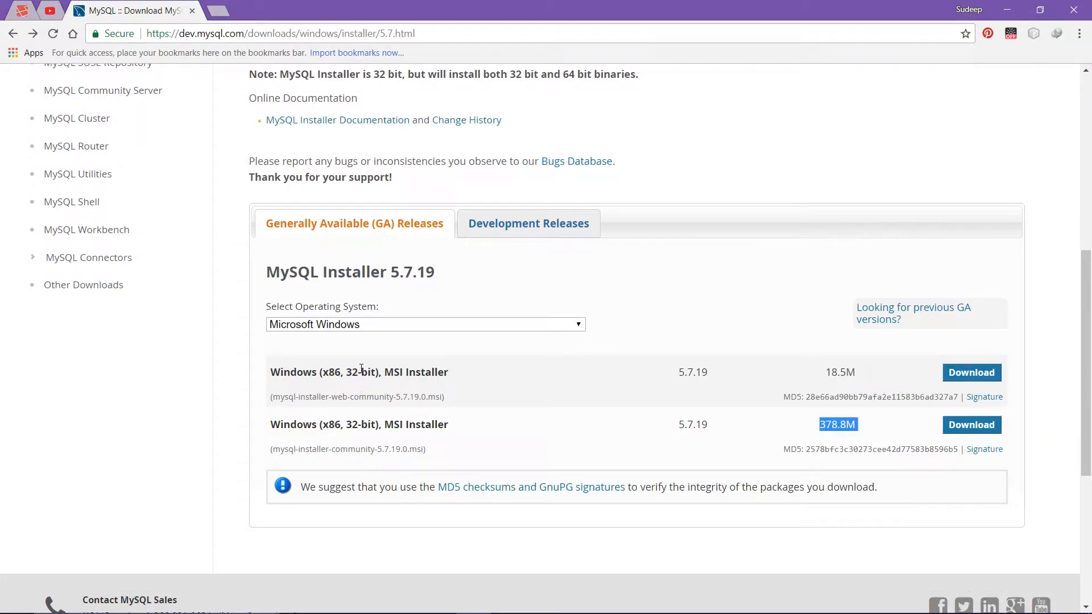
pyautogui.moveTo(341, 376); pyautogui.dragTo(380, 419)
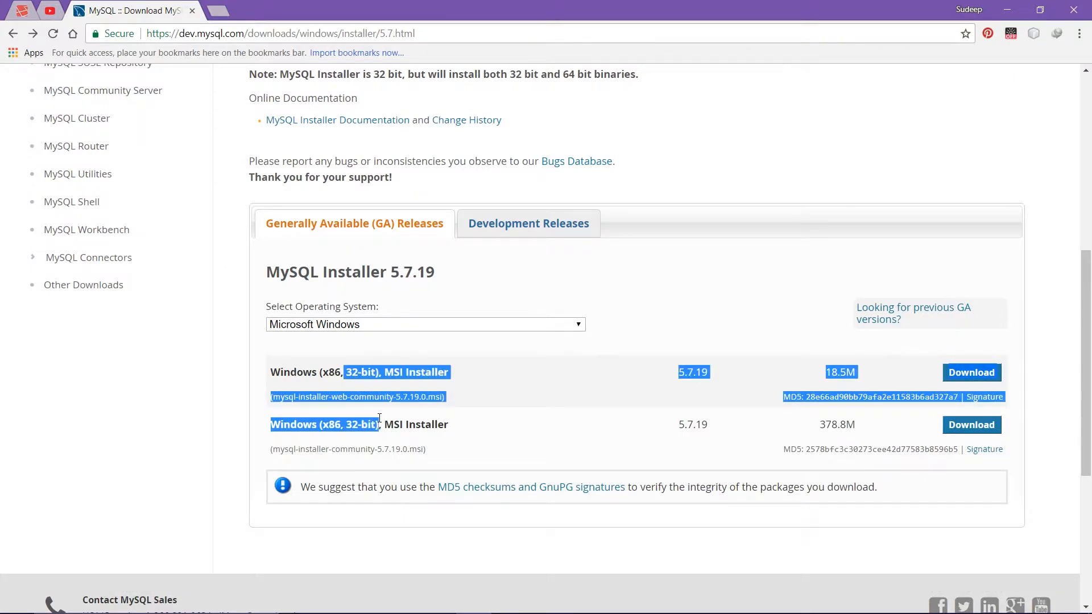
pyautogui.click(494, 388)
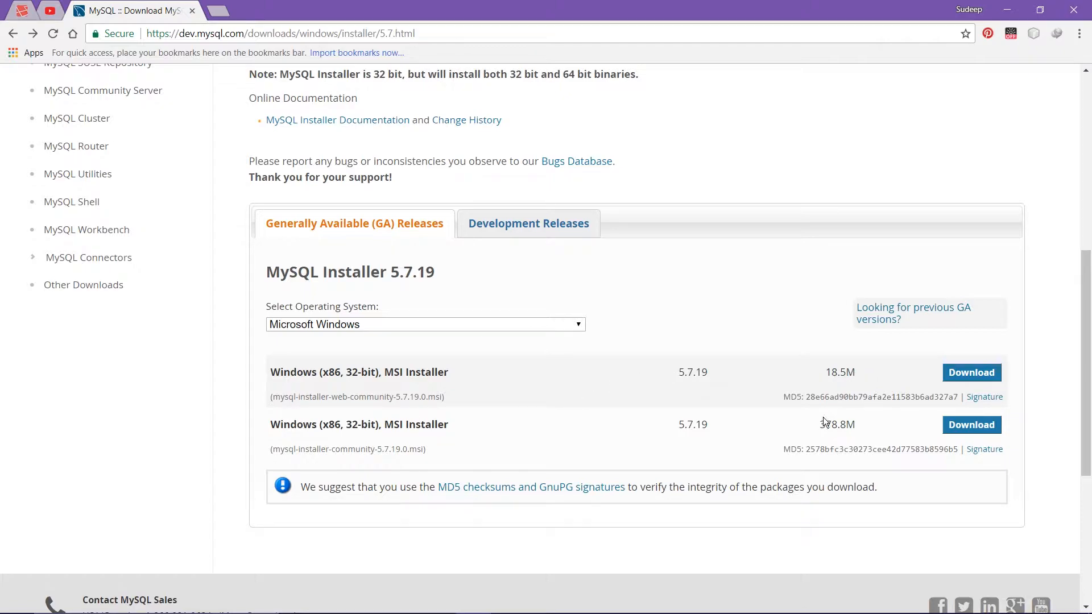
# Step: Contrast the web-community and installer-community file names, then choose the 378.8M full installer download
pyautogui.moveTo(819, 425); pyautogui.dragTo(854, 426)
pyautogui.moveTo(826, 373); pyautogui.dragTo(856, 375)
pyautogui.moveTo(332, 397); pyautogui.dragTo(396, 399)
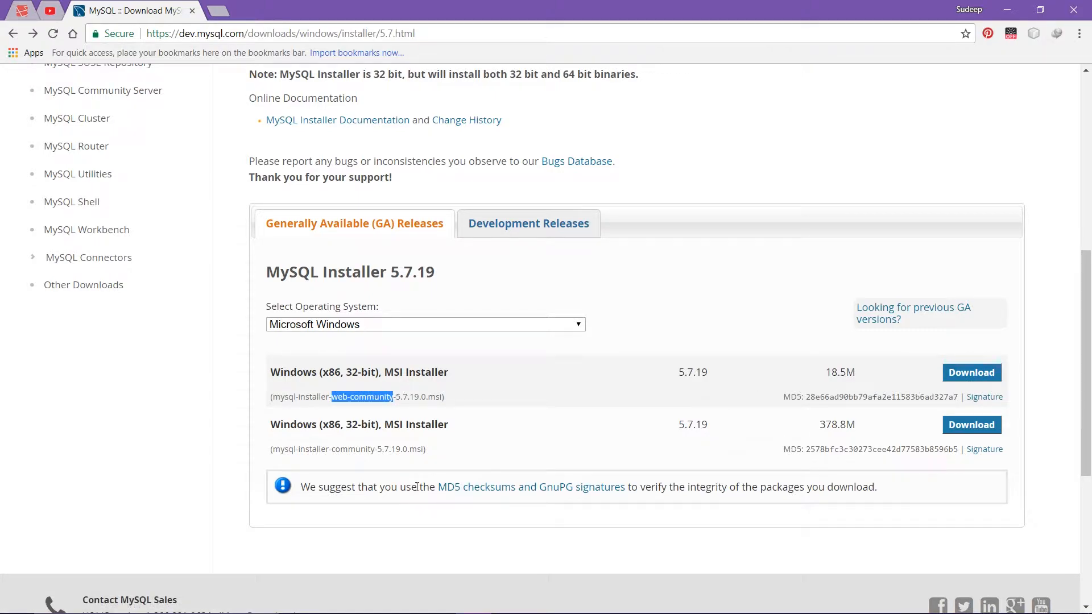
pyautogui.moveTo(296, 449); pyautogui.dragTo(377, 452)
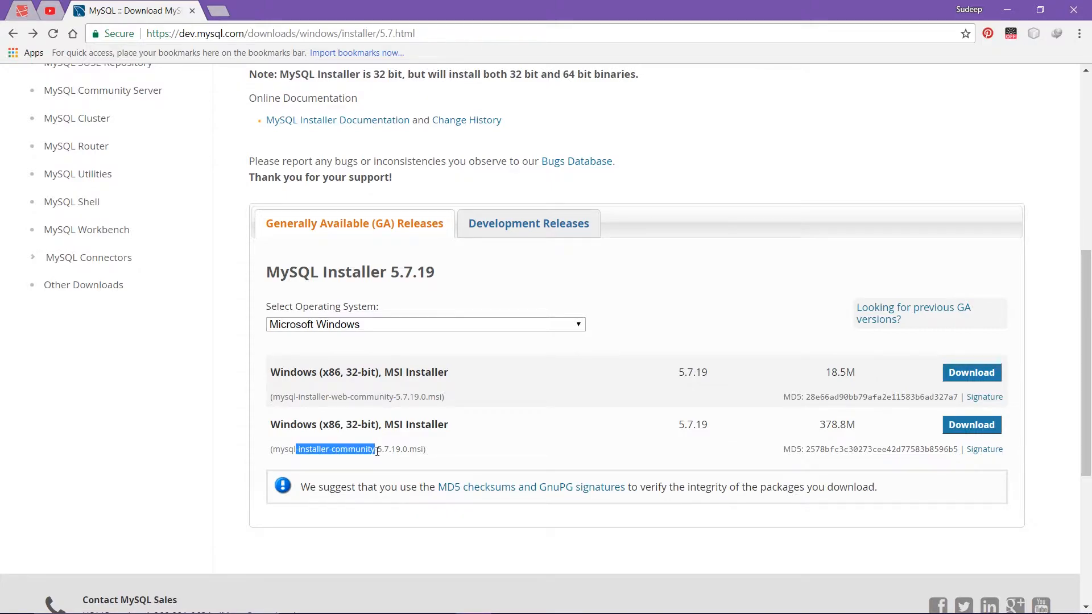
pyautogui.click(969, 426)
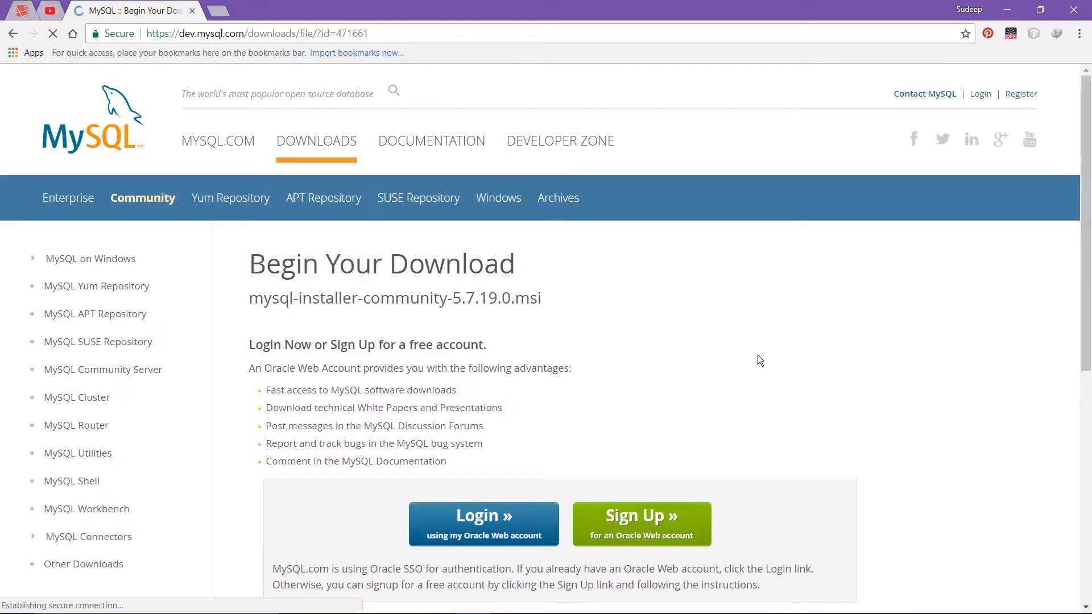
# Step: Start the mysql-installer-community-5.7.19.0.msi download without logging in, then cancel the download manager's capture
pyautogui.scroll(-4, 668, 397)
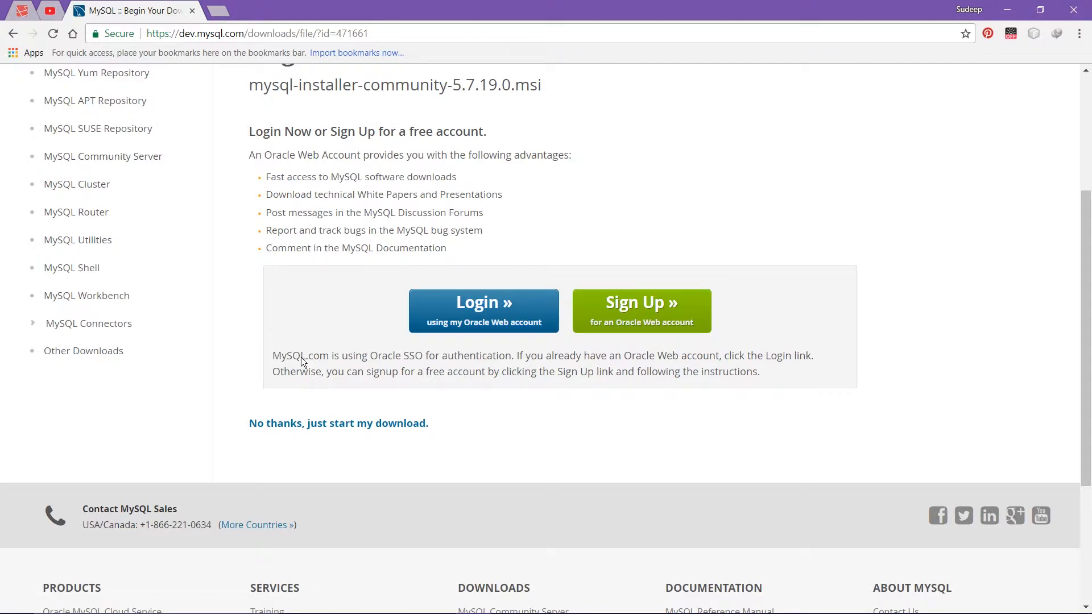
pyautogui.click(300, 424)
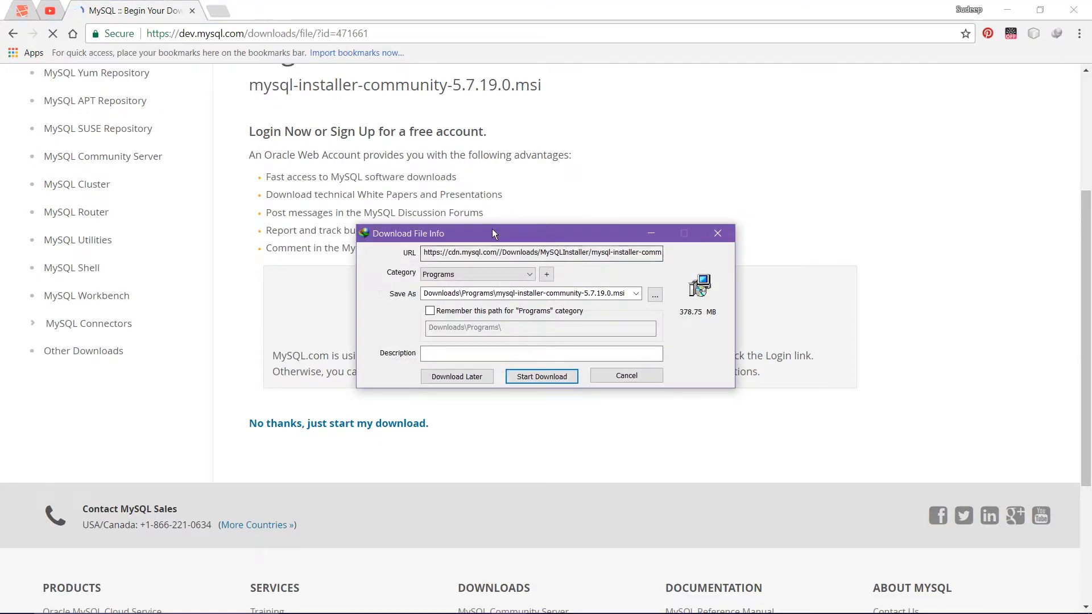
pyautogui.moveTo(493, 219); pyautogui.dragTo(691, 114)
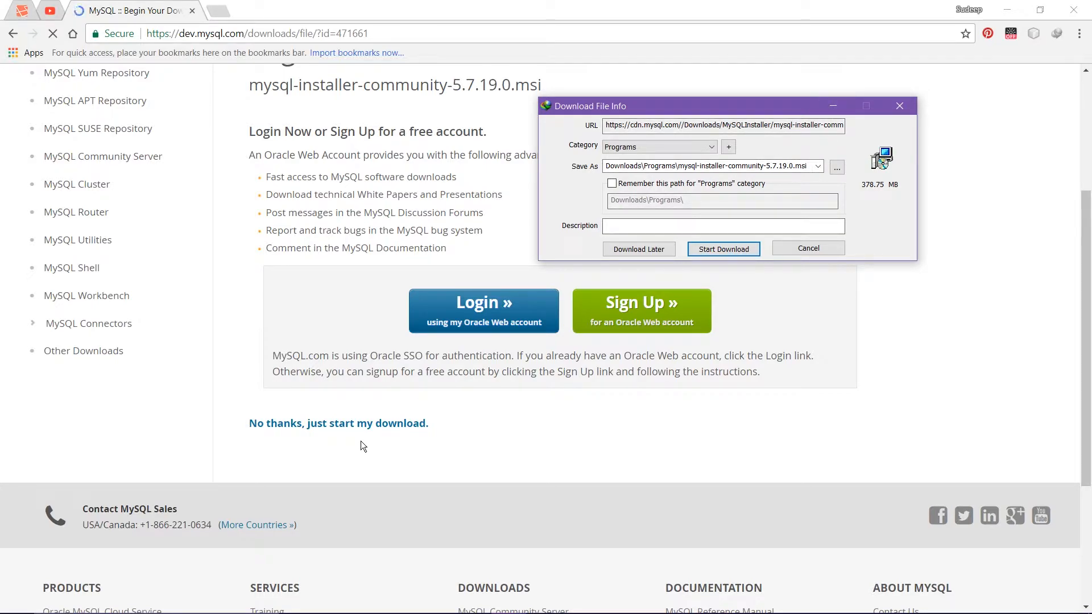
pyautogui.click(801, 247)
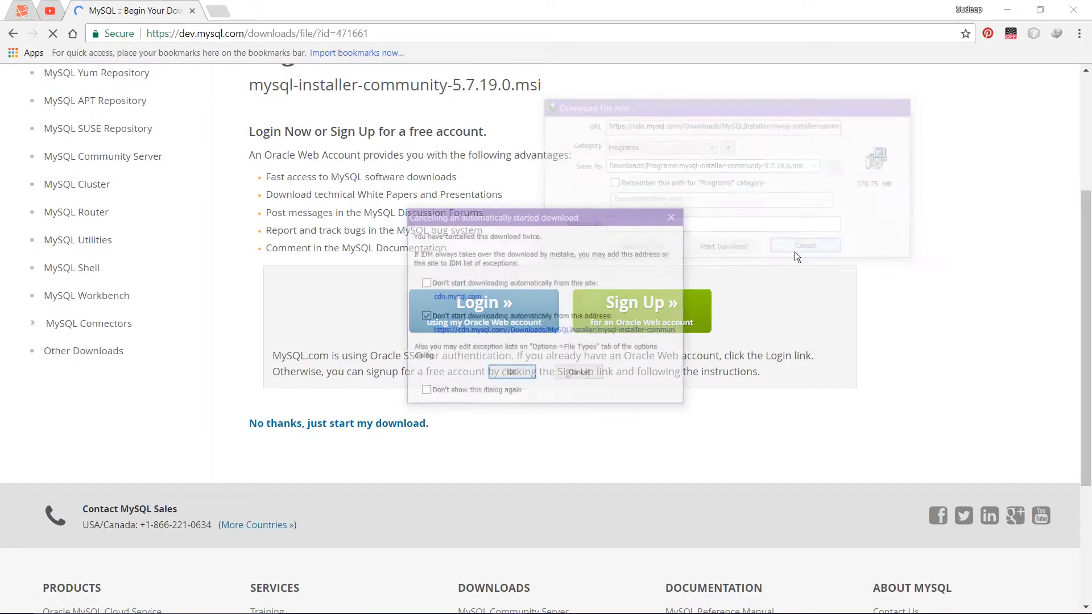
pyautogui.click(512, 371)
pyautogui.click(667, 370)
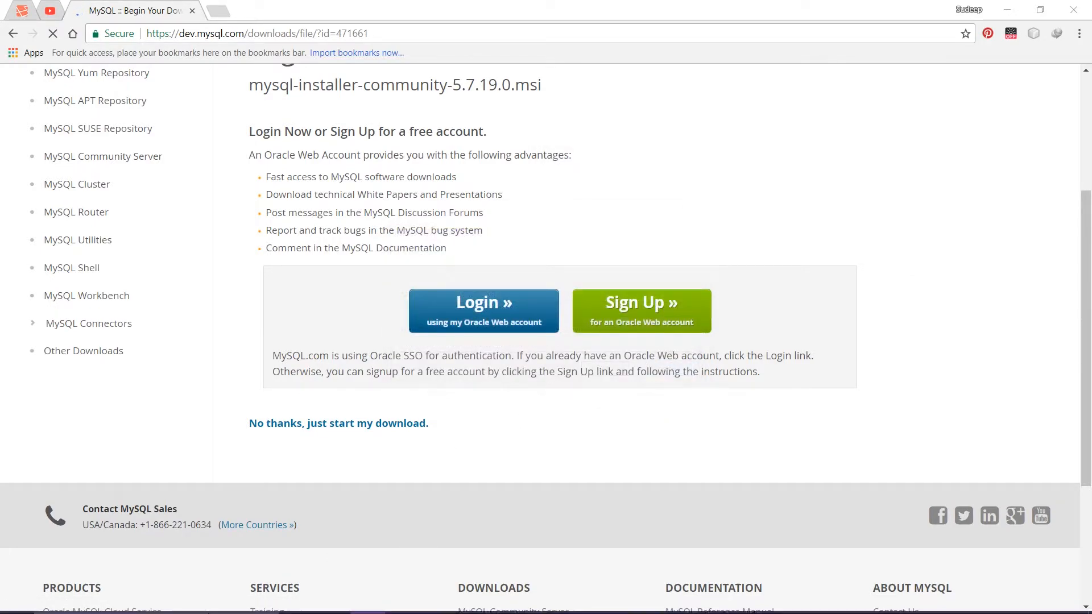
# Step: Run mysql-installer-community-5.7.19.0.msi from the MySql Server Setup folder in File Explorer
pyautogui.click(332, 599)
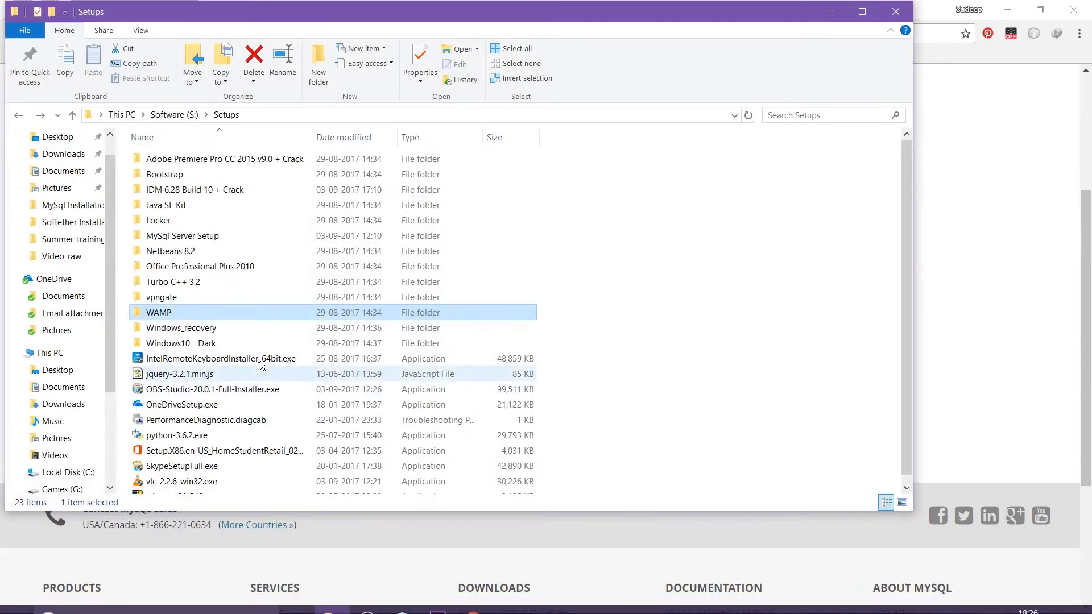
pyautogui.doubleClick(162, 236)
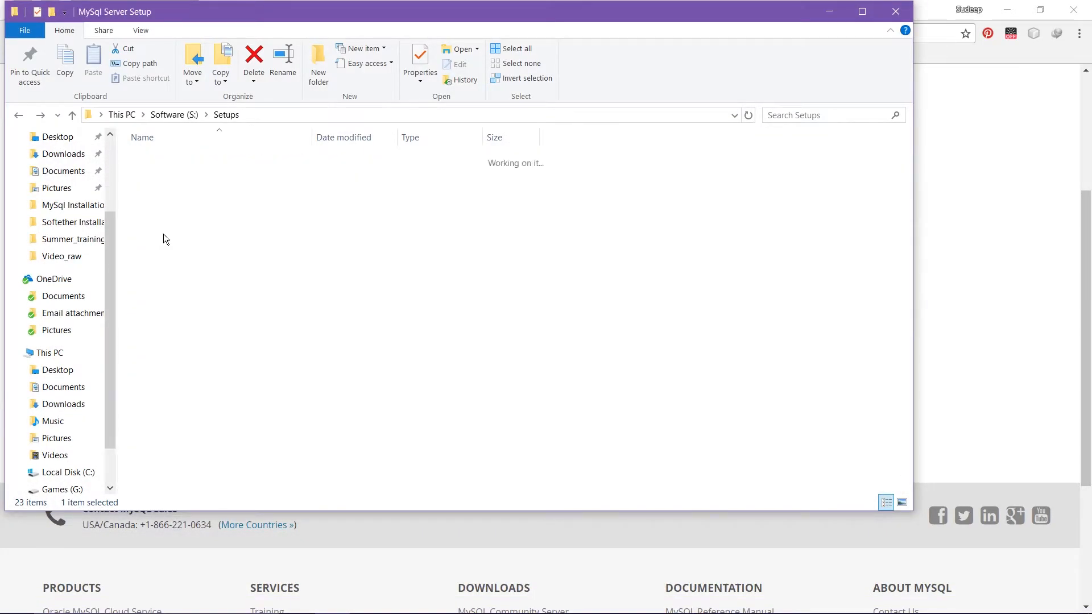
pyautogui.click(921, 20)
pyautogui.click(1007, 10)
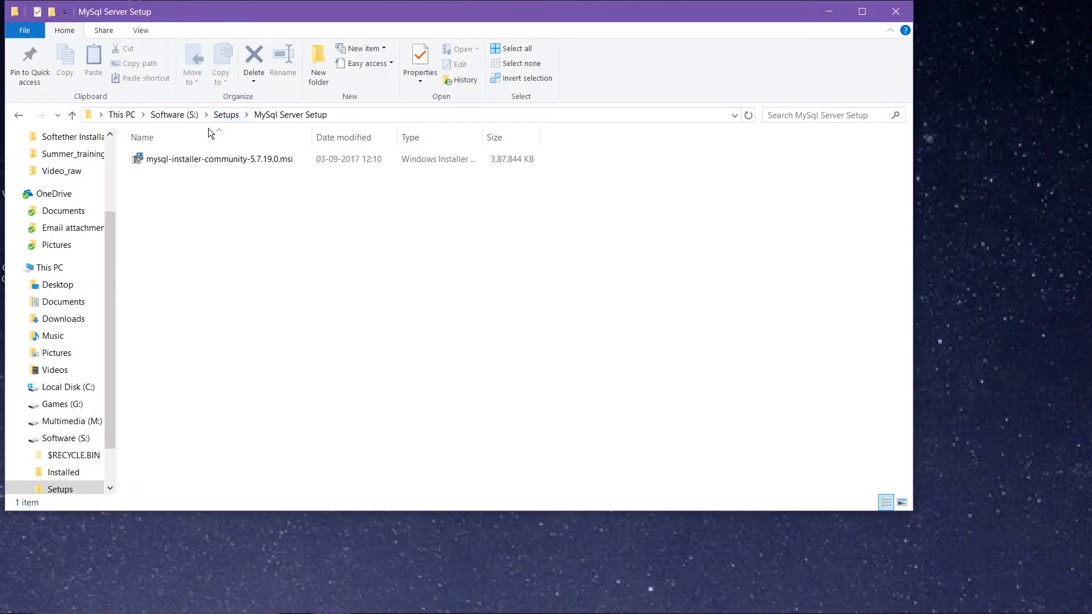
pyautogui.doubleClick(188, 158)
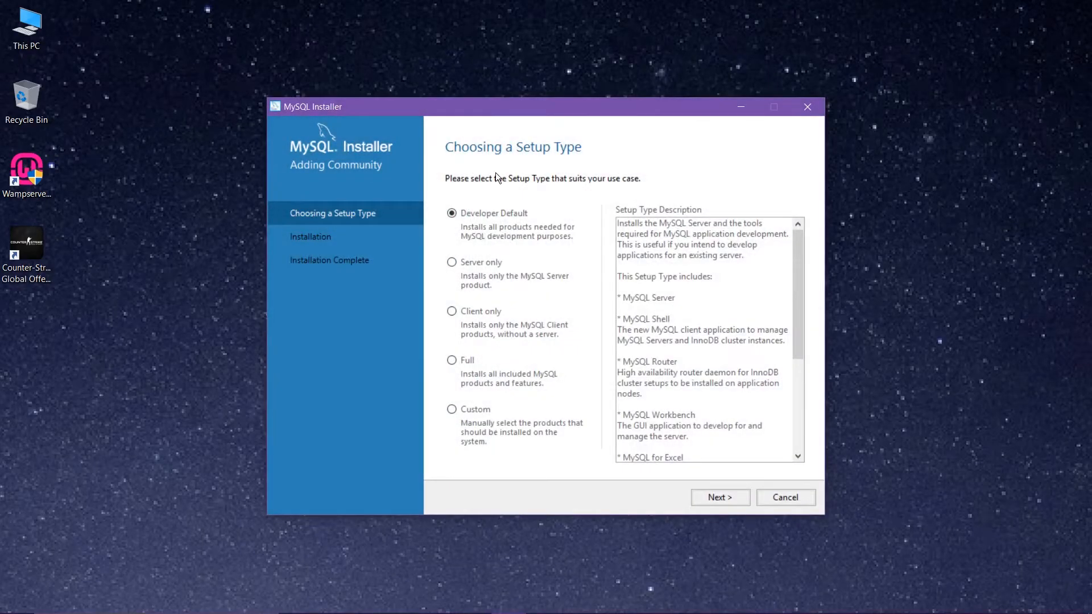
# Step: Preview the Server only, Client only, Full and Custom setup types, returning to Developer Default
pyautogui.moveTo(514, 115); pyautogui.dragTo(509, 67)
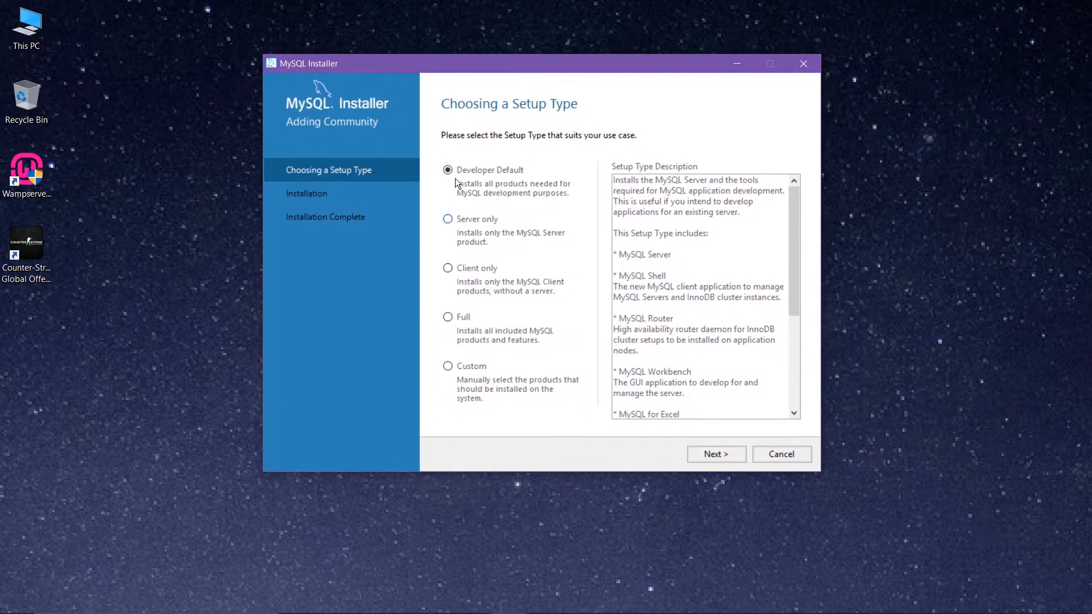
pyautogui.click(453, 221)
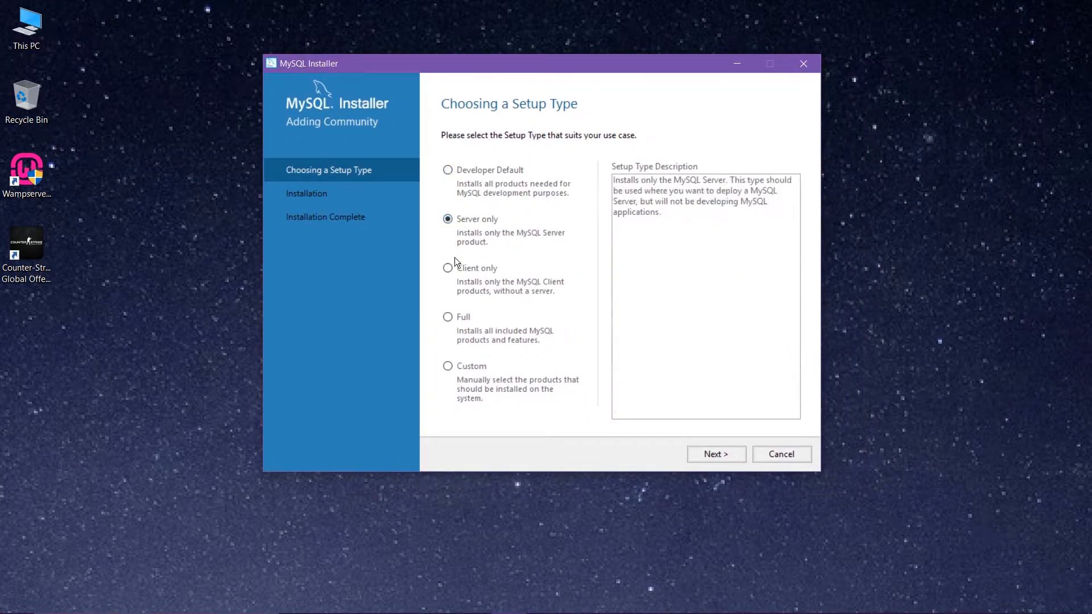
pyautogui.click(457, 270)
pyautogui.click(459, 321)
pyautogui.click(459, 373)
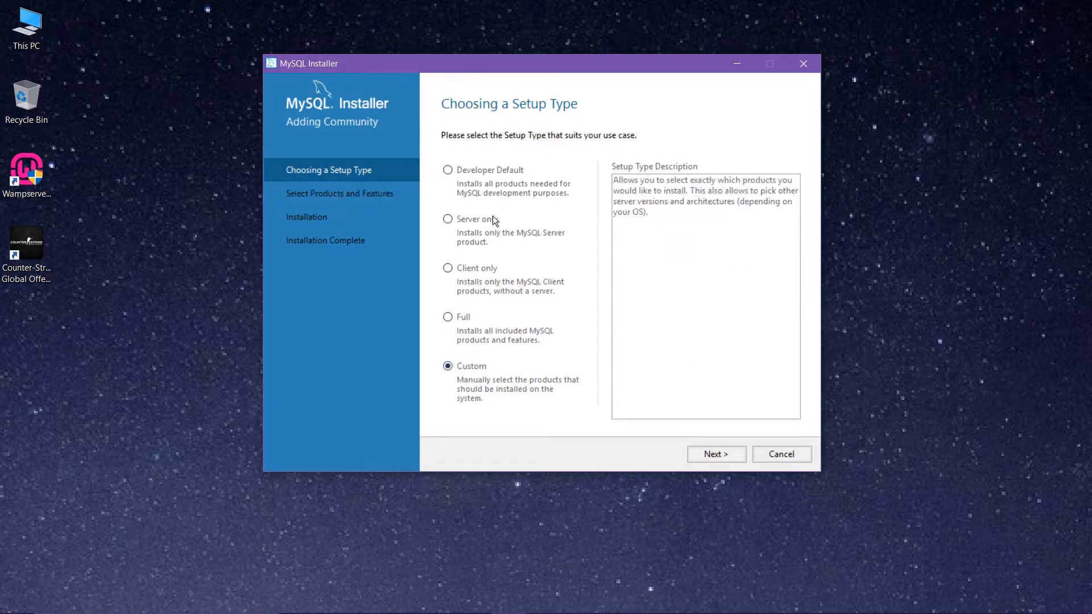
pyautogui.click(472, 171)
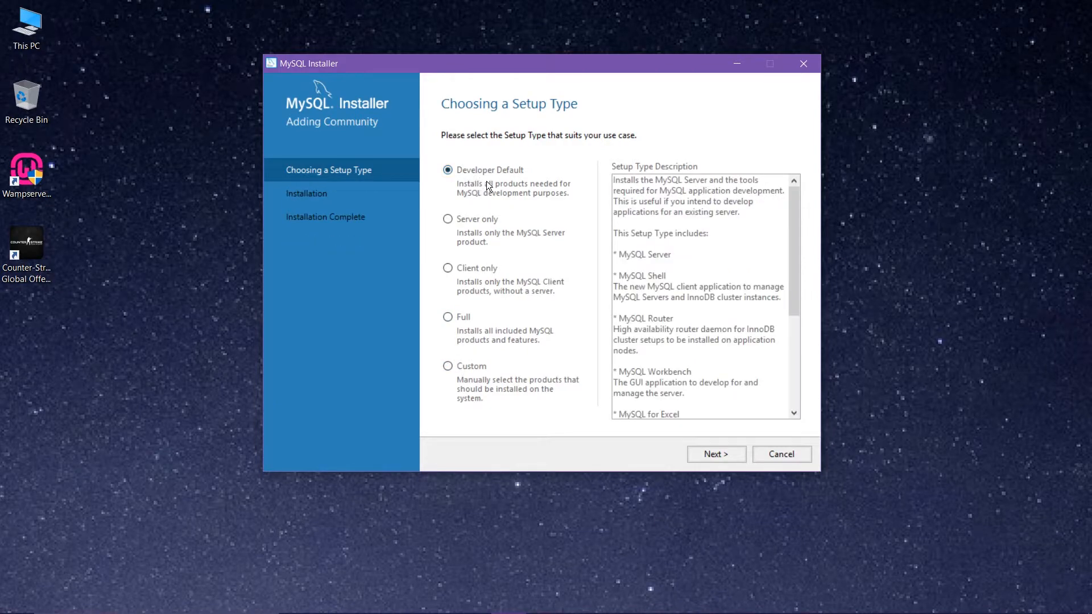
pyautogui.click(469, 221)
pyautogui.click(462, 268)
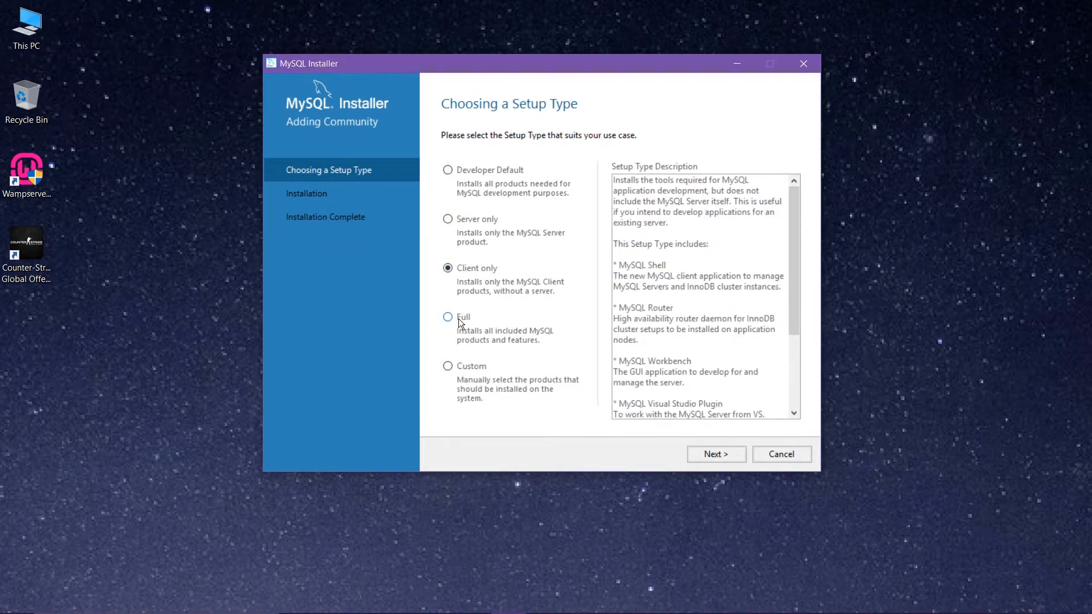
pyautogui.click(458, 319)
pyautogui.click(469, 366)
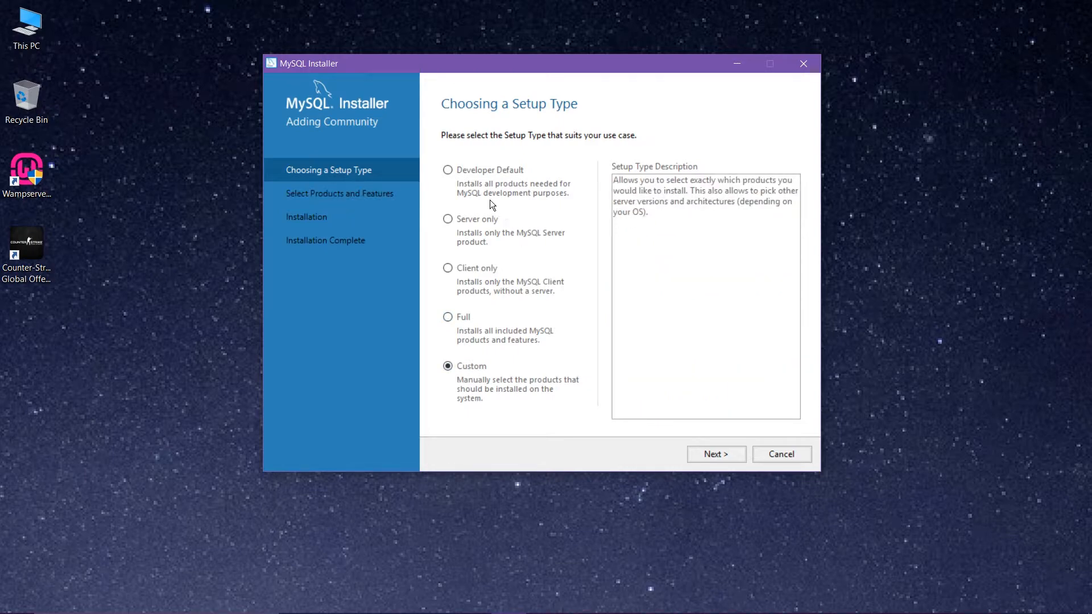
pyautogui.click(471, 172)
# Step: Keep Developer Default and proceed past Check Requirements despite failing requirements
pyautogui.moveTo(617, 181); pyautogui.dragTo(694, 319)
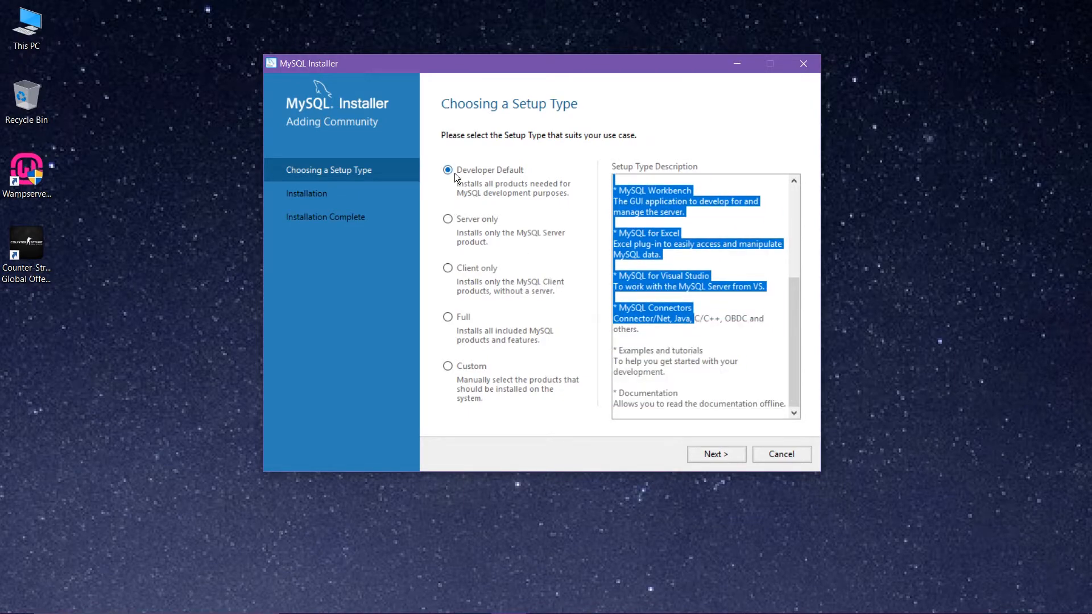
pyautogui.click(455, 173)
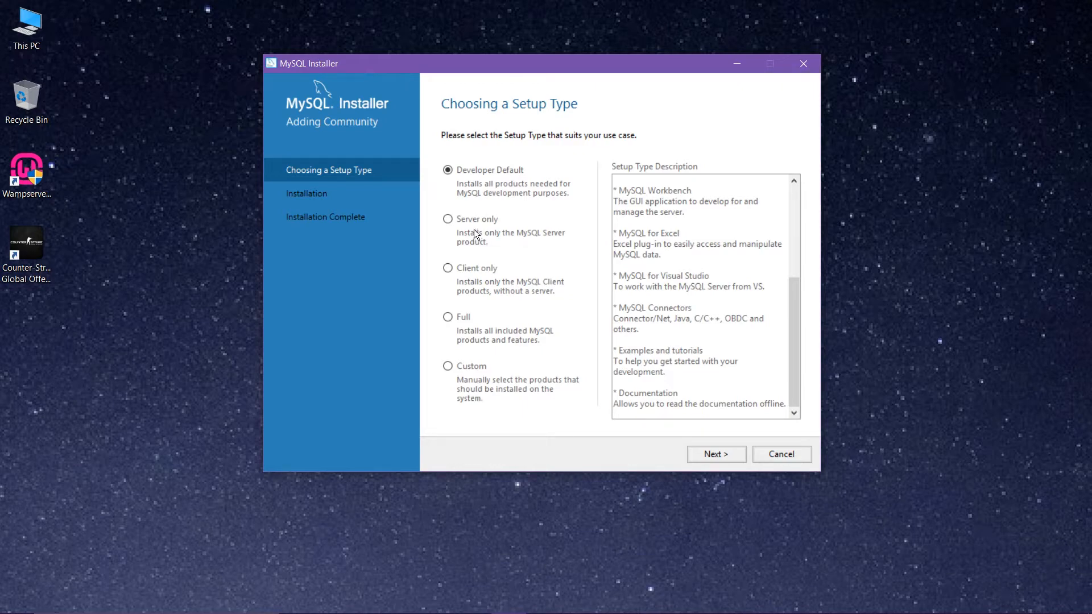
pyautogui.moveTo(614, 180); pyautogui.dragTo(693, 319)
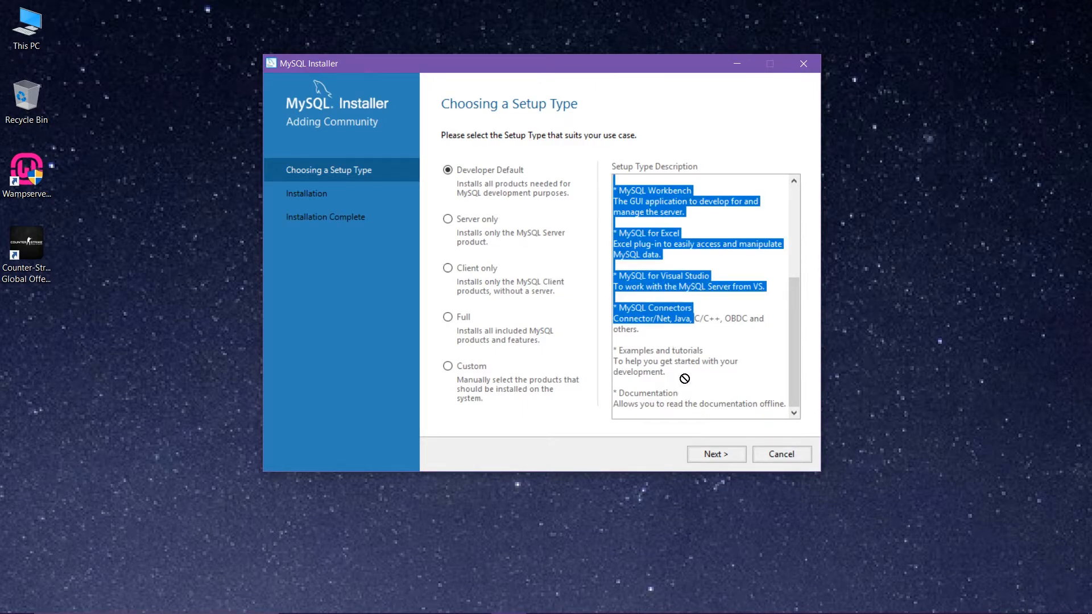
pyautogui.click(710, 453)
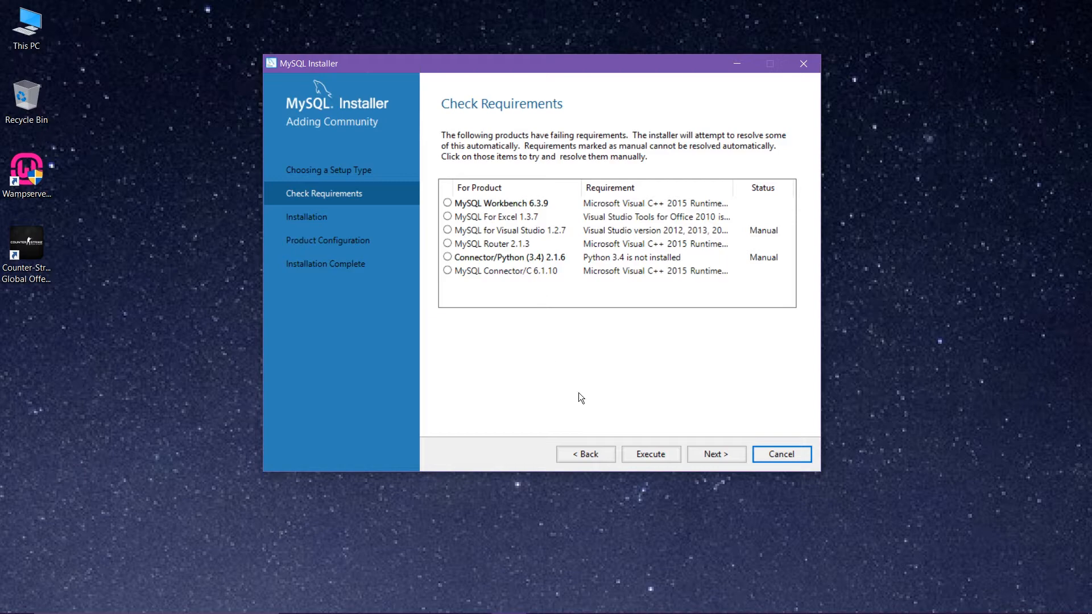
pyautogui.click(715, 456)
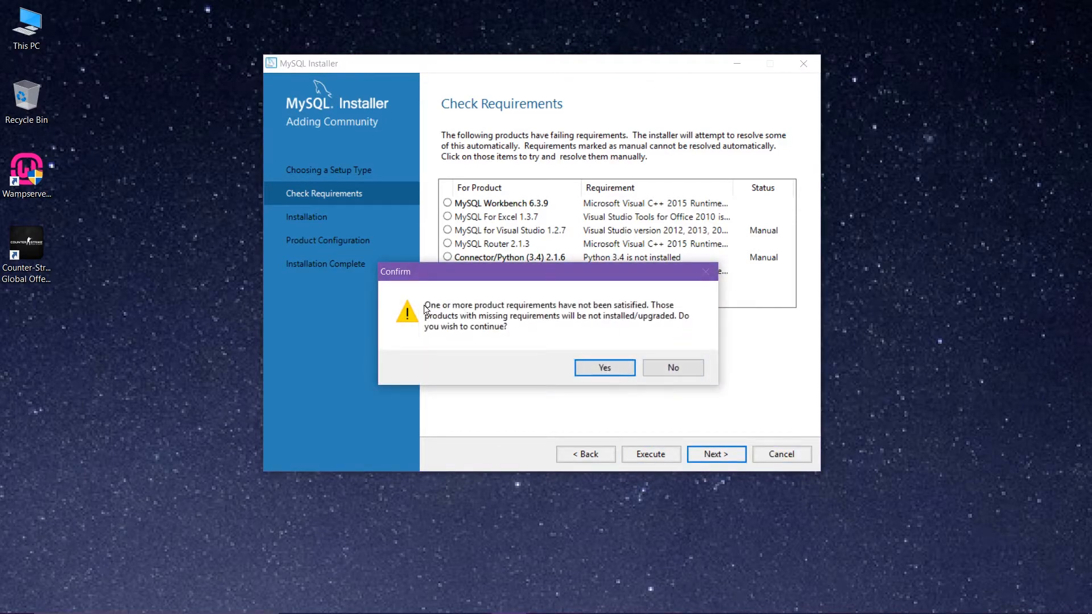
# Step: Accept the unmet requirements, install all ten products including MySQL Server 5.7.19, and continue
pyautogui.moveTo(491, 277); pyautogui.dragTo(476, 202)
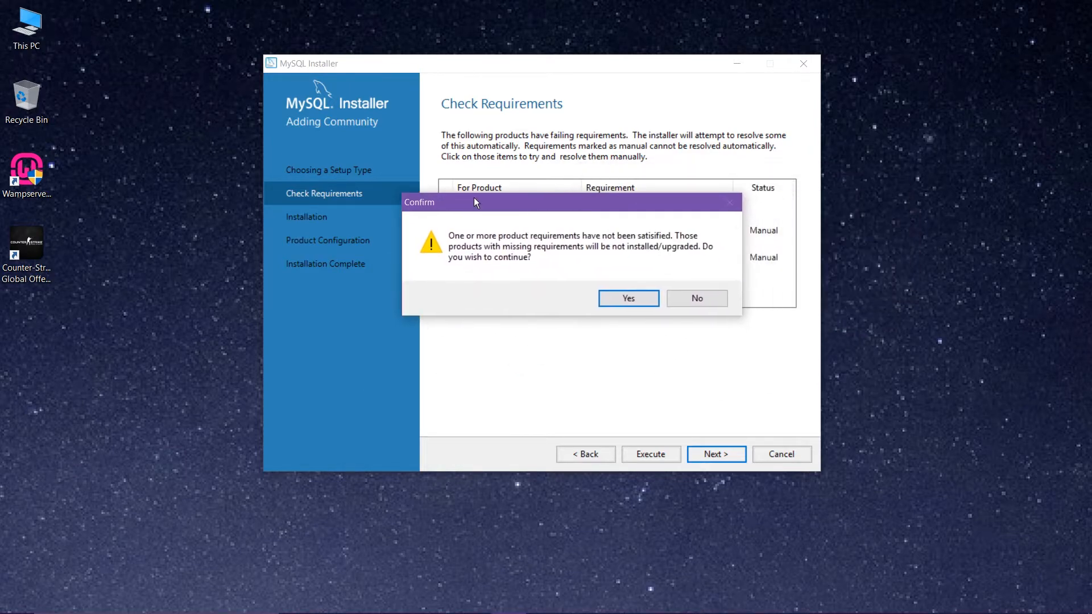
pyautogui.click(626, 296)
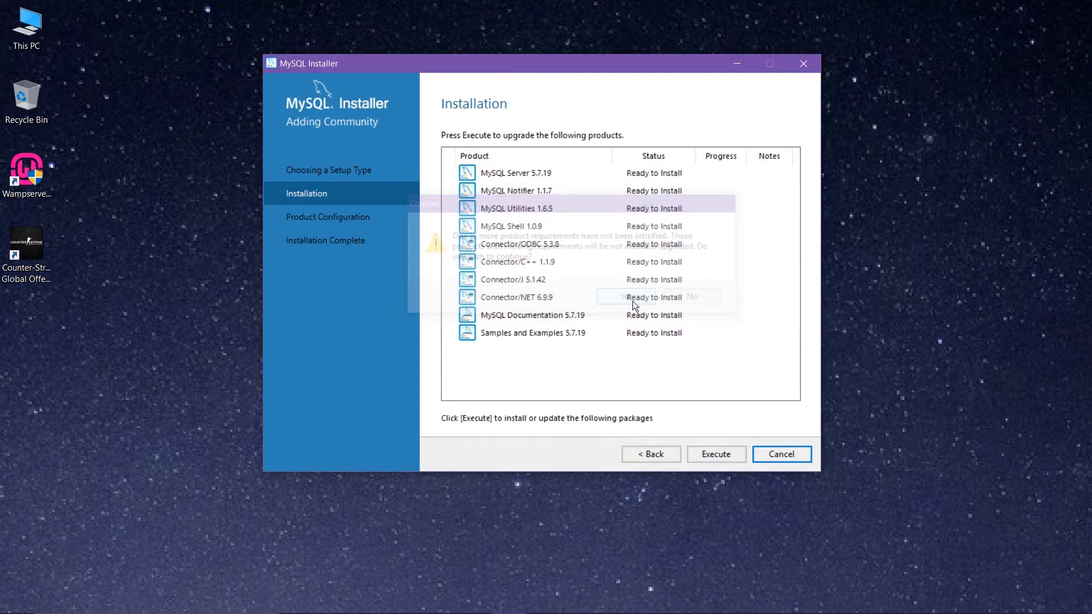
pyautogui.click(715, 454)
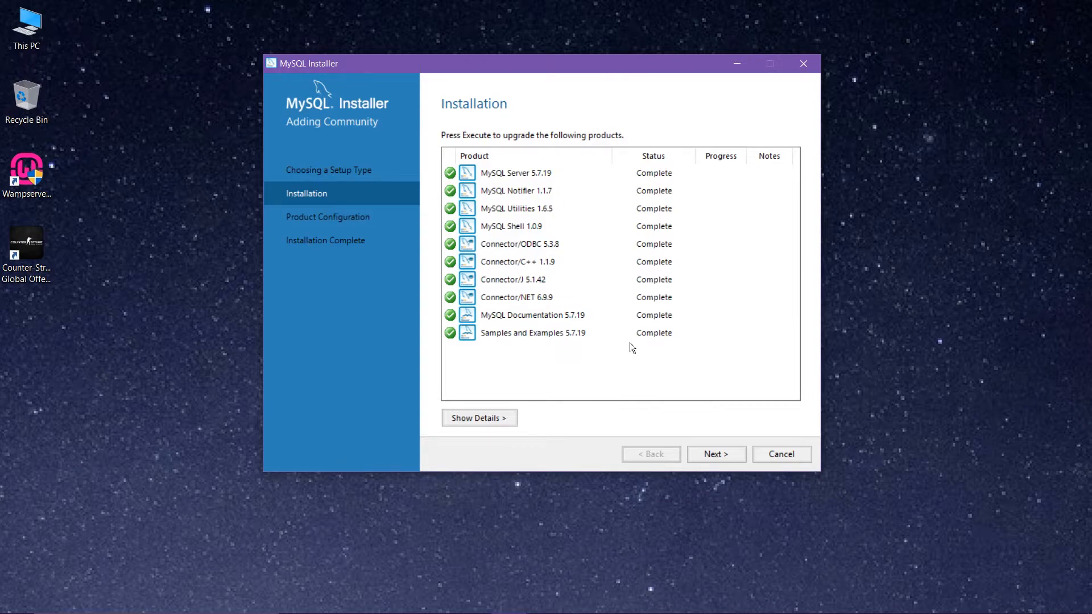
pyautogui.click(707, 455)
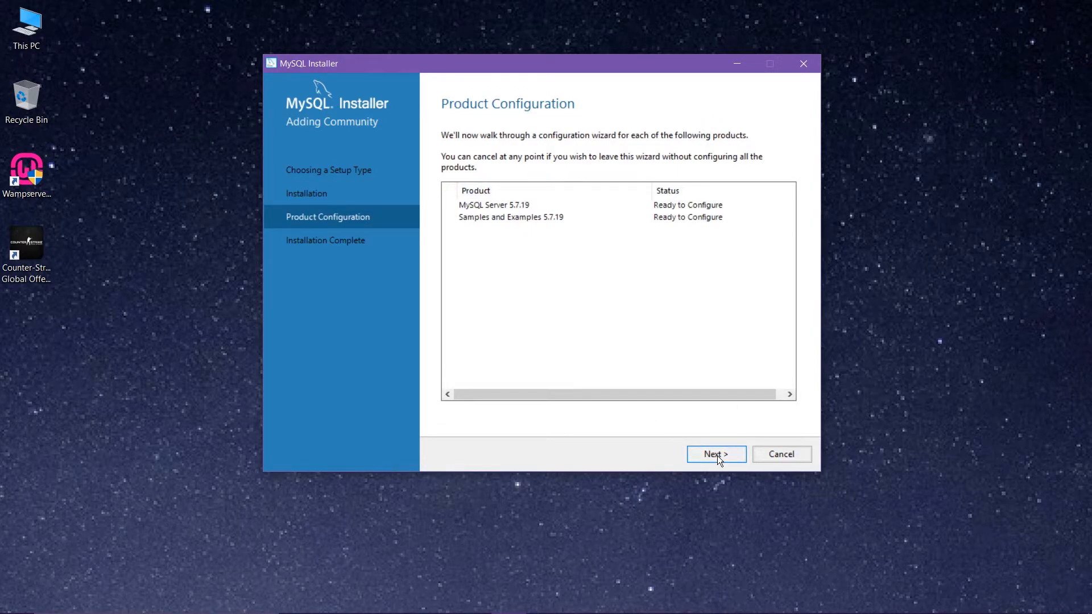
# Step: Choose Standalone MySQL Server instead of the InnoDB Cluster sandbox option
pyautogui.click(718, 456)
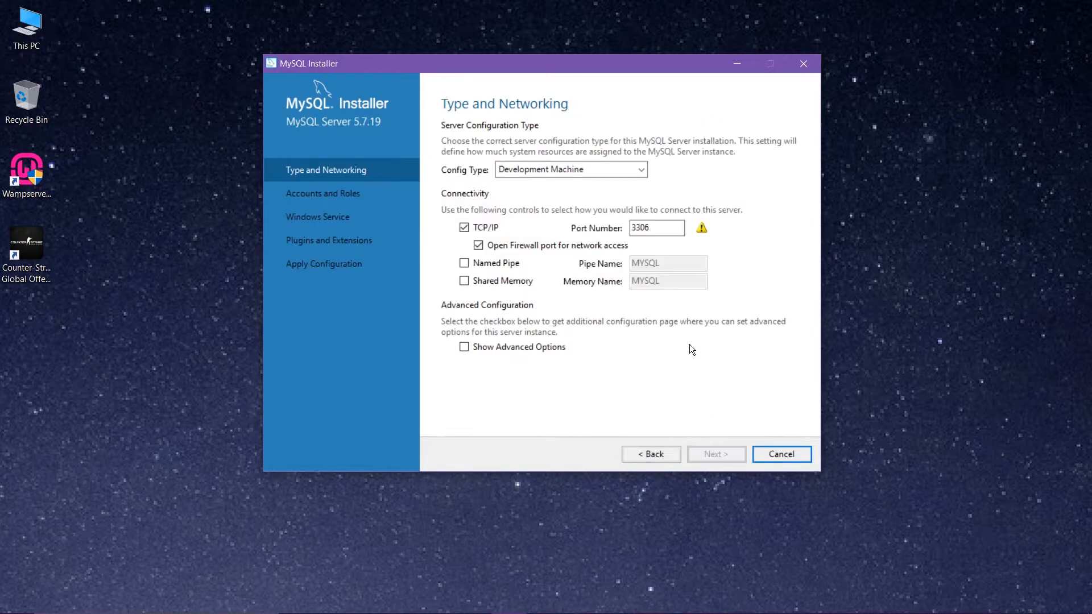
pyautogui.click(654, 454)
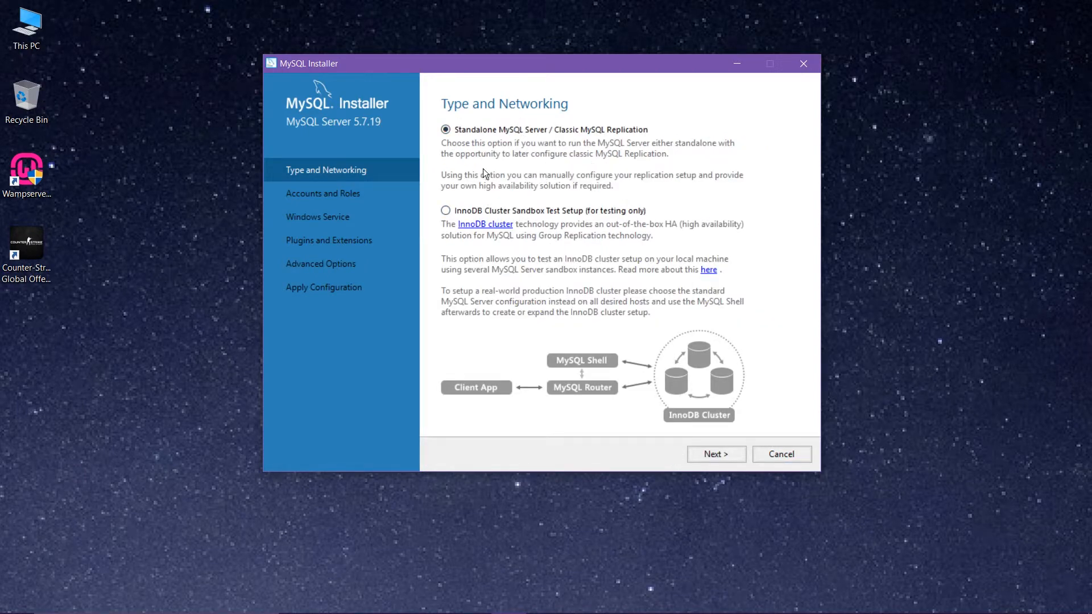
pyautogui.click(486, 211)
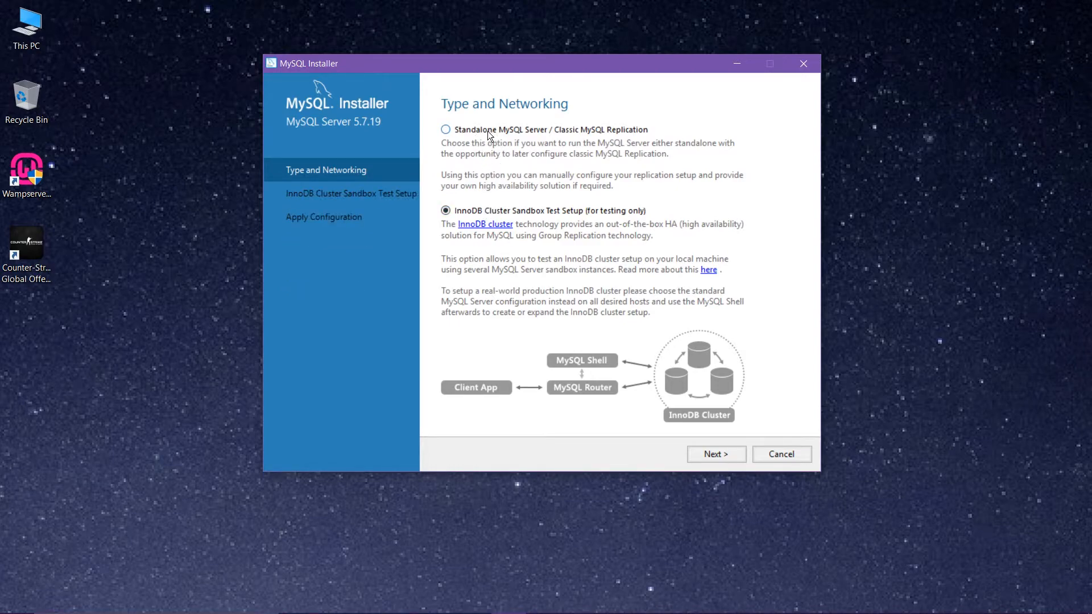
pyautogui.click(489, 135)
pyautogui.click(489, 207)
pyautogui.click(482, 130)
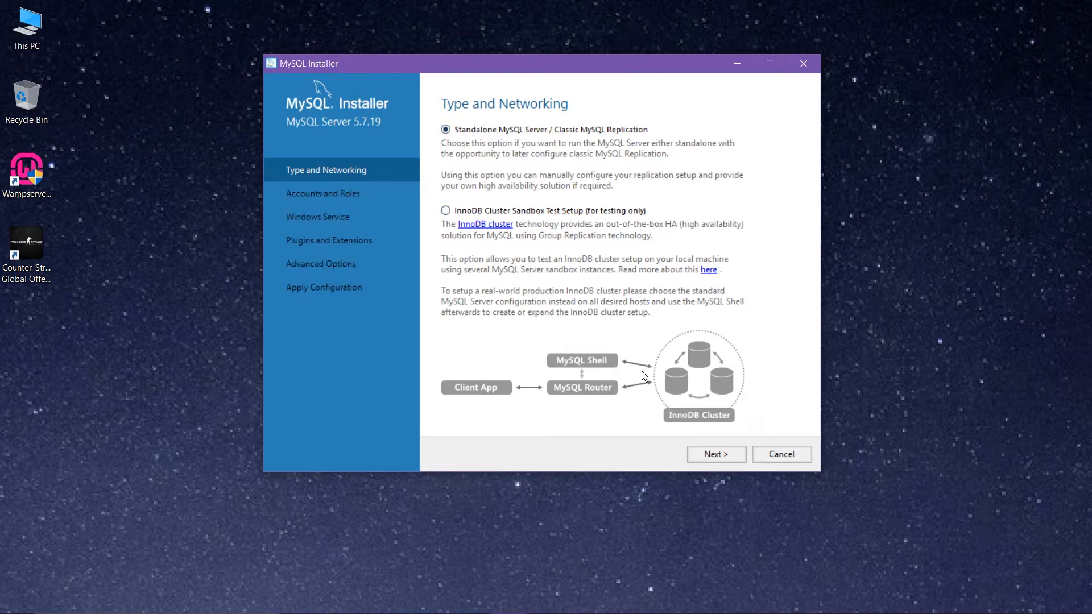
pyautogui.click(703, 455)
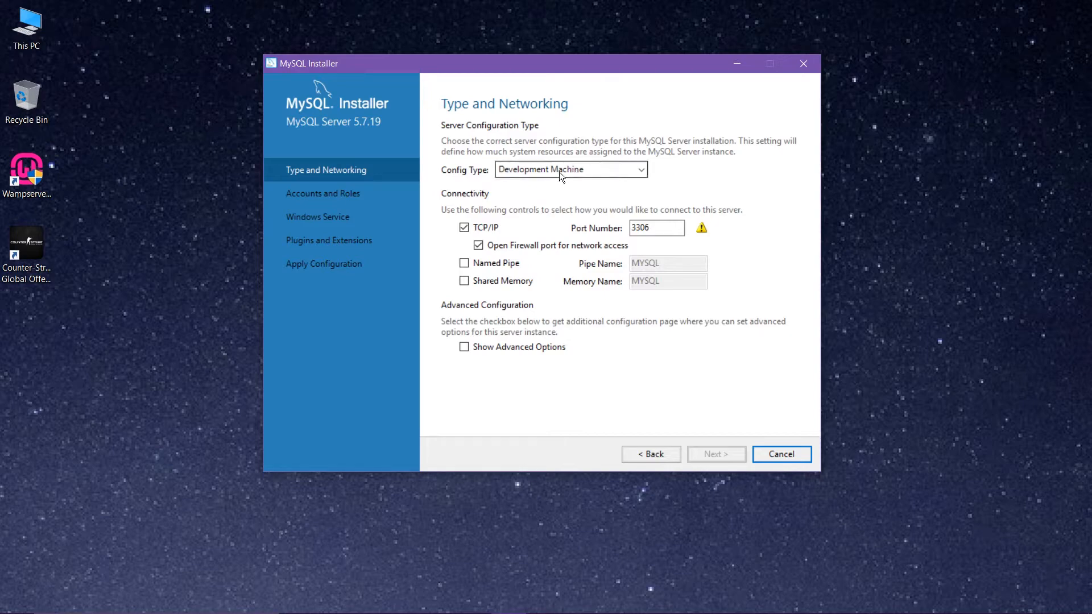
# Step: Keep Config Type Development Machine and TCP/IP port 3306, then continue to Accounts and Roles
pyautogui.click(592, 172)
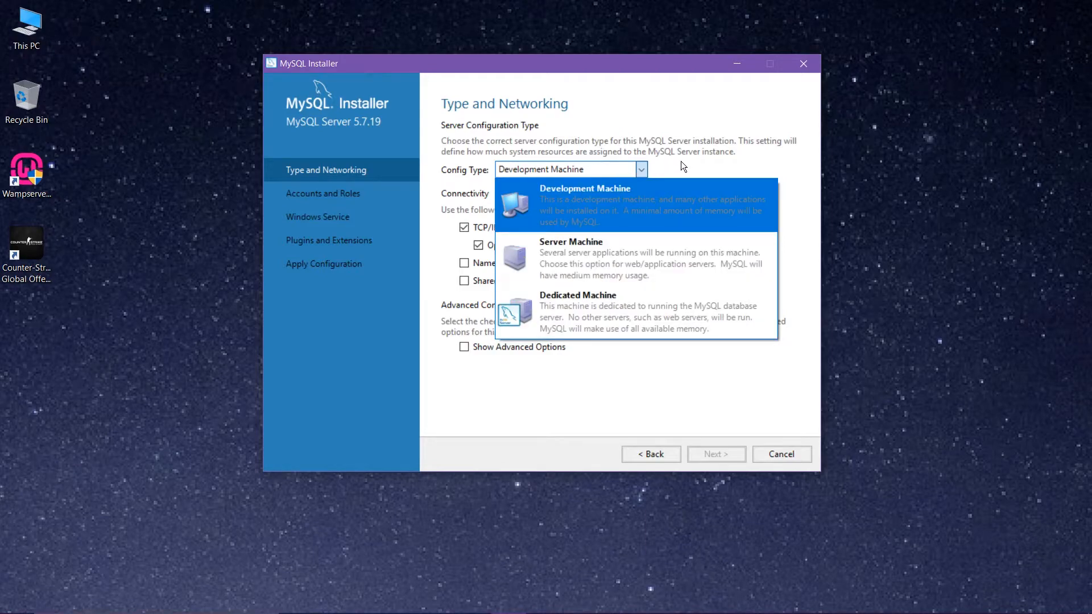
pyautogui.click(579, 198)
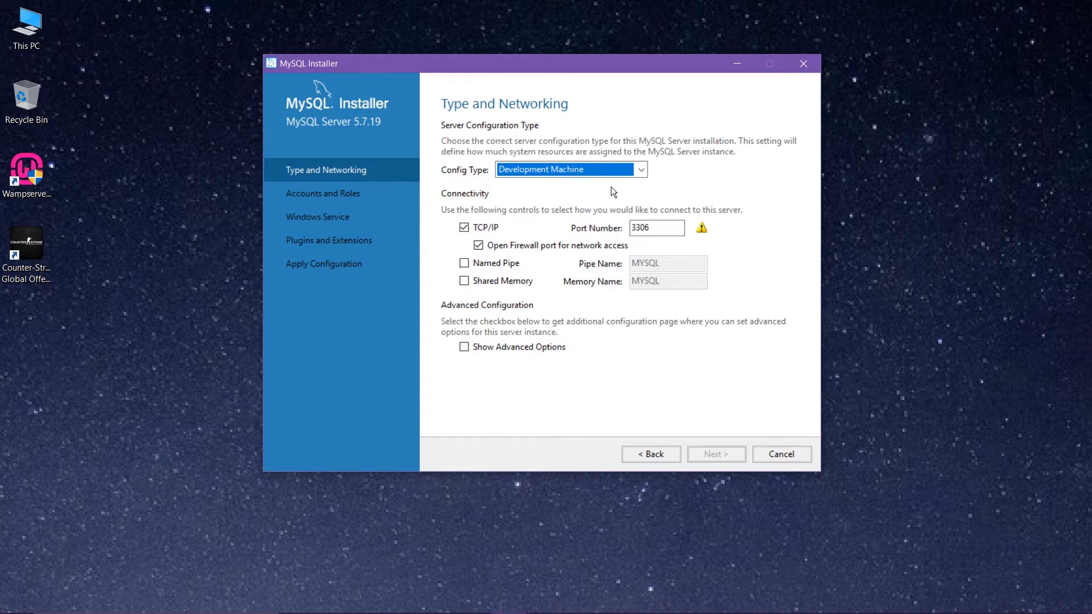
pyautogui.click(641, 170)
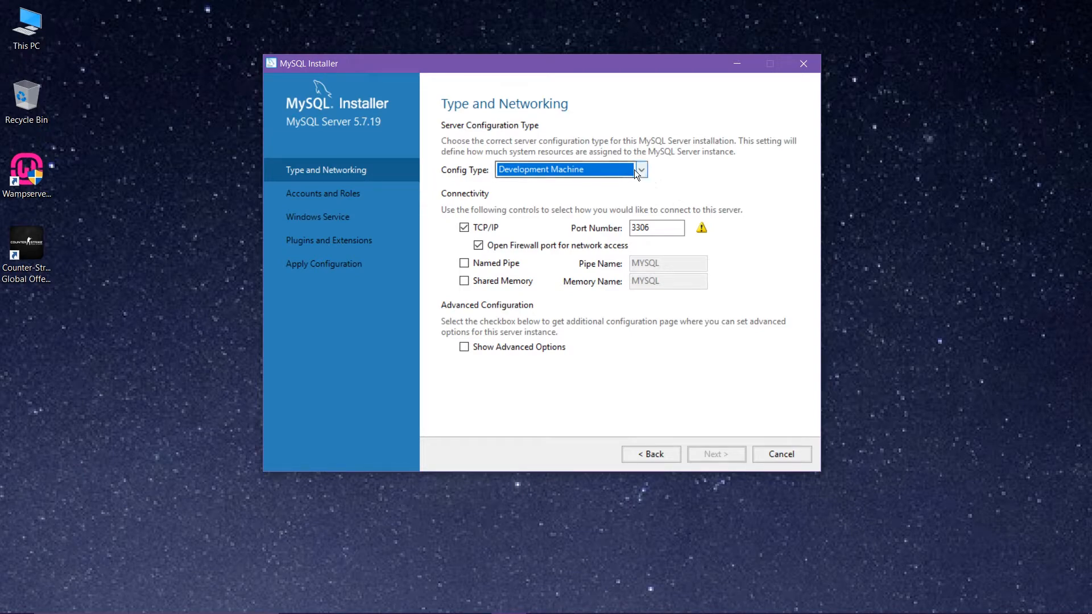
pyautogui.click(697, 162)
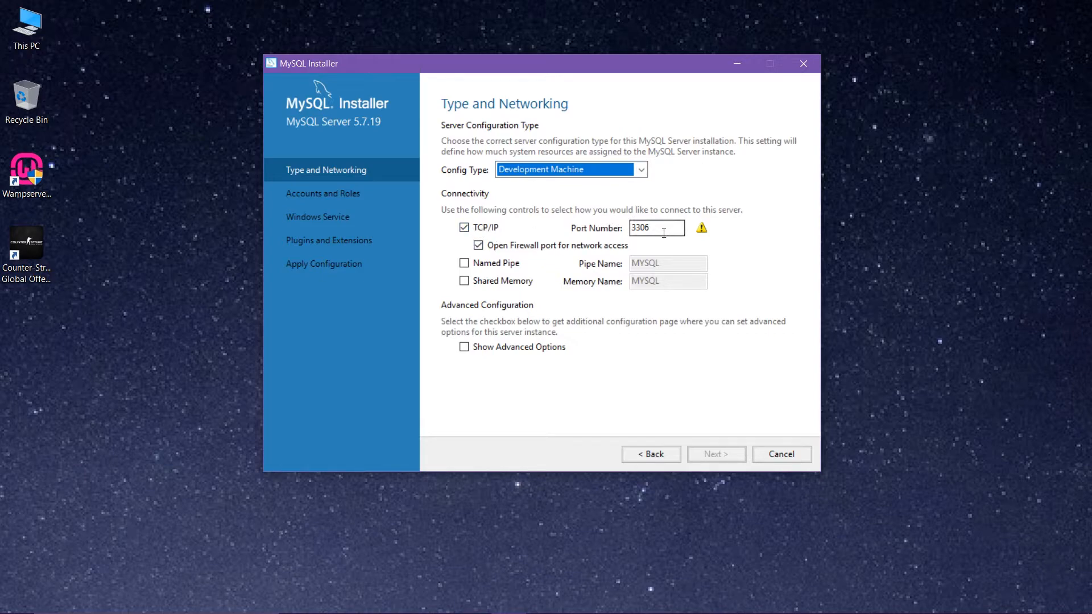
pyautogui.moveTo(653, 228); pyautogui.dragTo(614, 229)
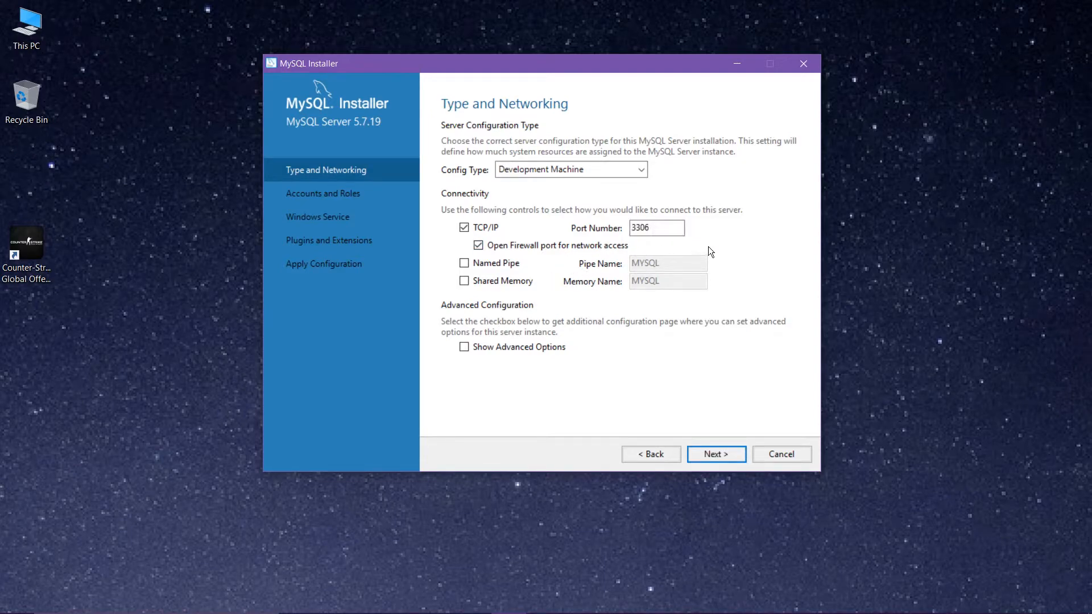
pyautogui.click(725, 457)
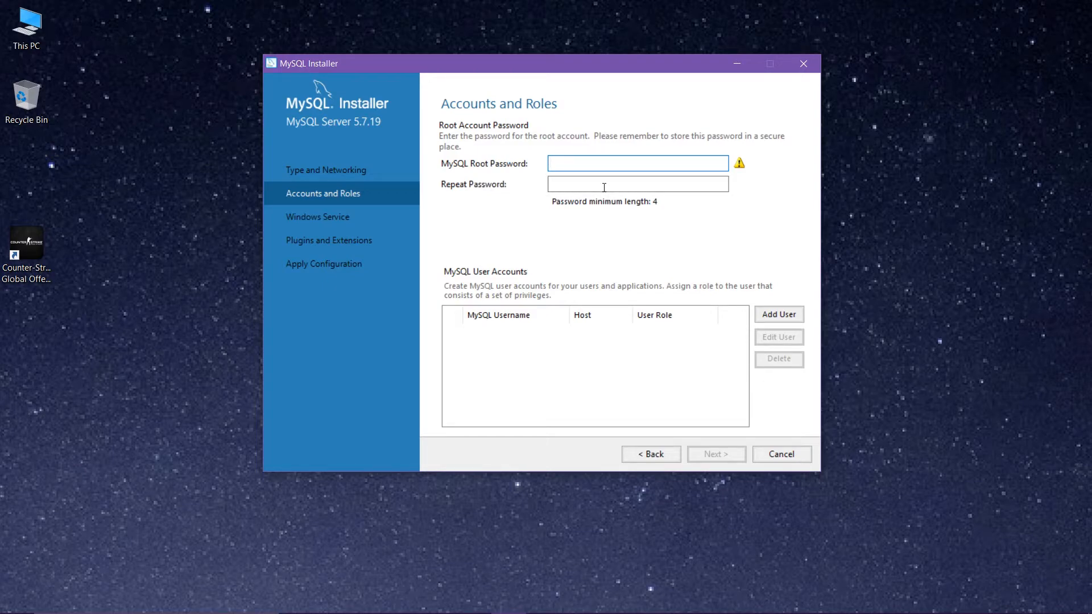
# Step: Enter the MySQL root password and move to the Repeat Password field
pyautogui.write('***********')
pyautogui.click(604, 188)
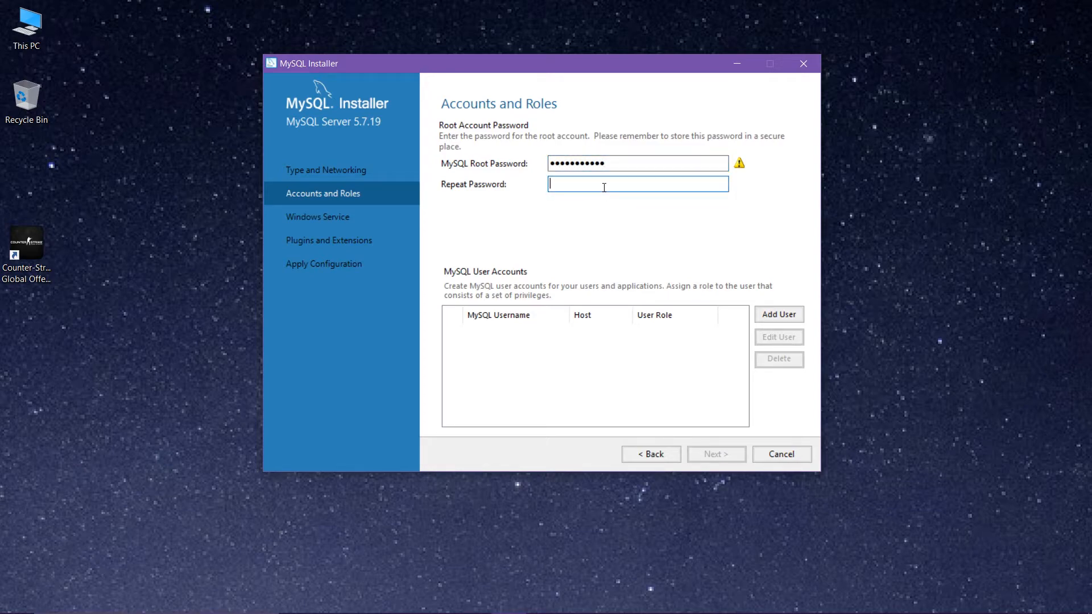
pyautogui.write('***********')
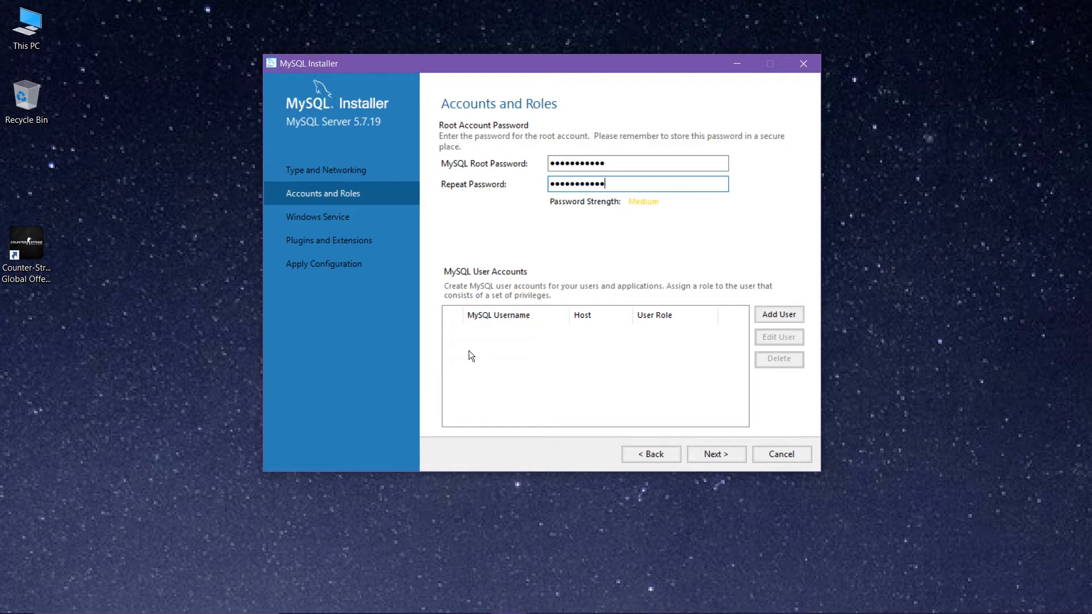
# Step: Add a new user with a chosen username, Host <All Hosts (%)> and Role DB Admin
pyautogui.click(778, 314)
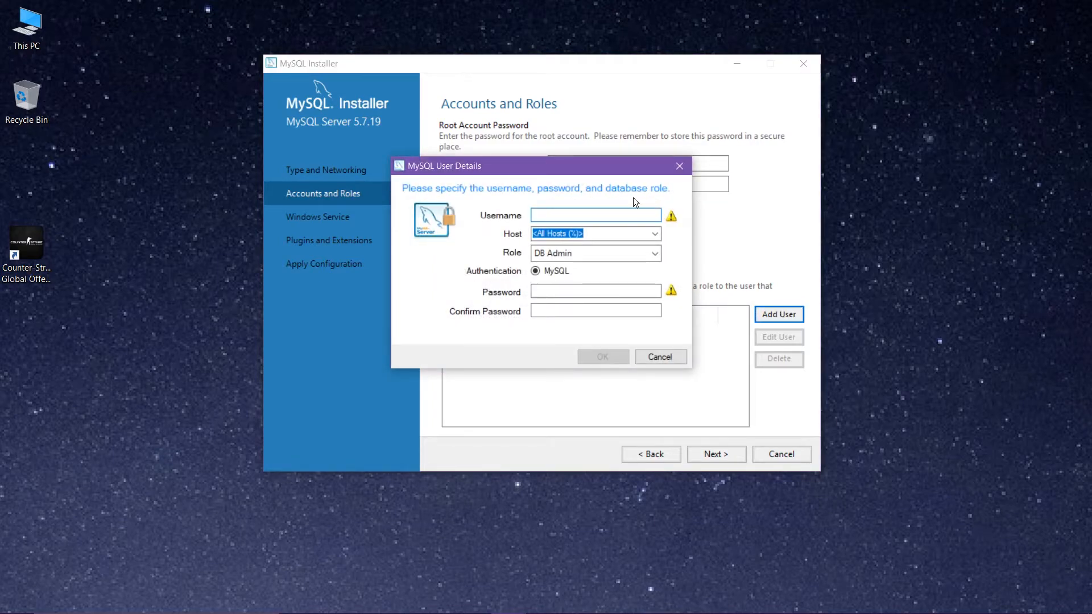
pyautogui.write('Sudeep_Yadav')
pyautogui.click(655, 233)
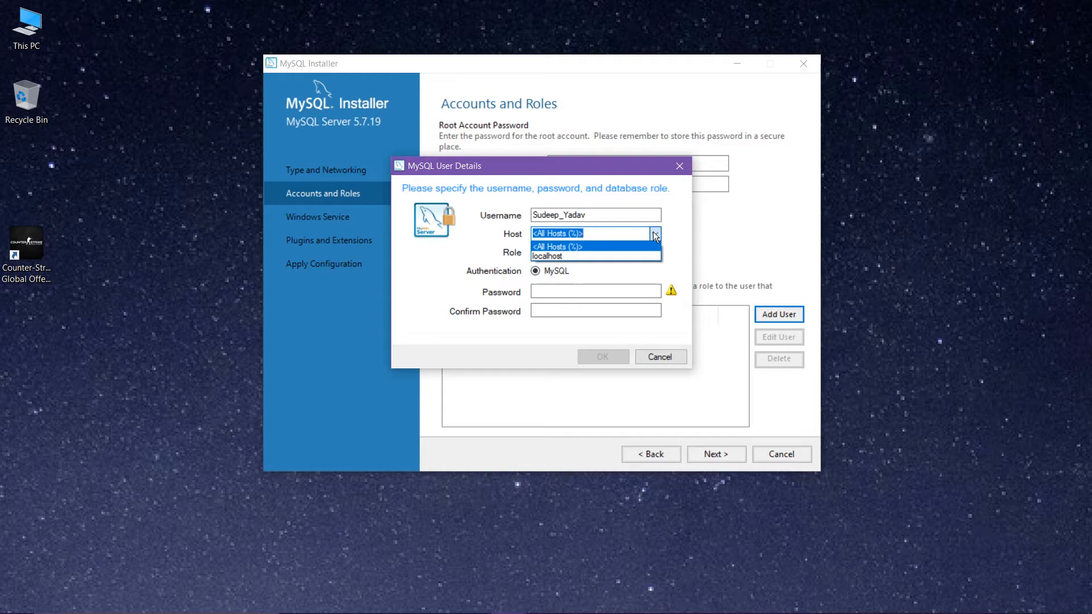
pyautogui.click(654, 233)
pyautogui.click(608, 253)
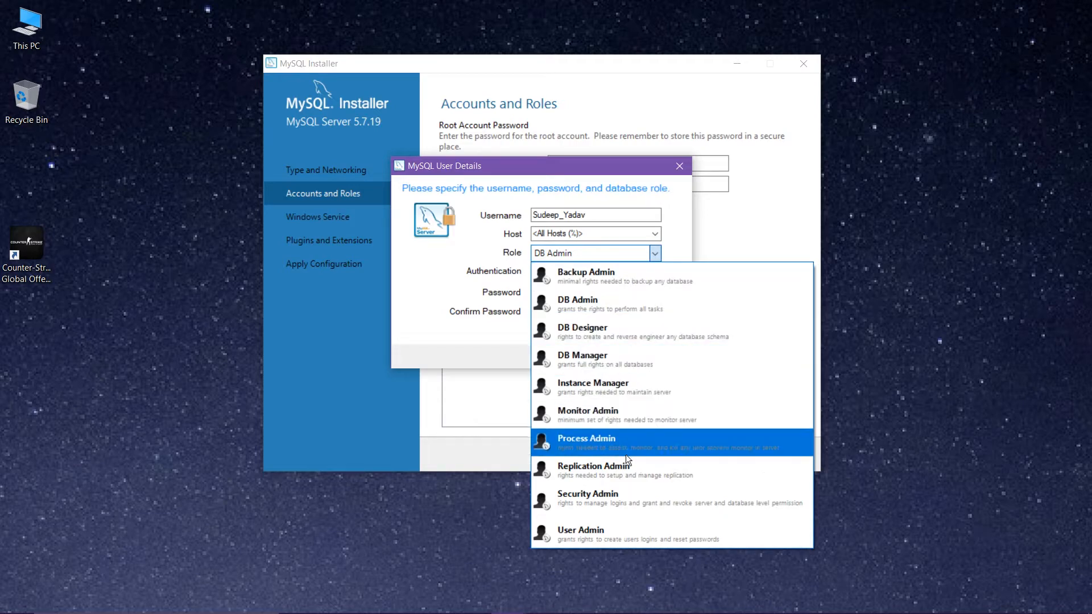
pyautogui.click(612, 305)
# Step: Enter and confirm the new user's password, save the account, and continue to Windows Service
pyautogui.click(569, 291)
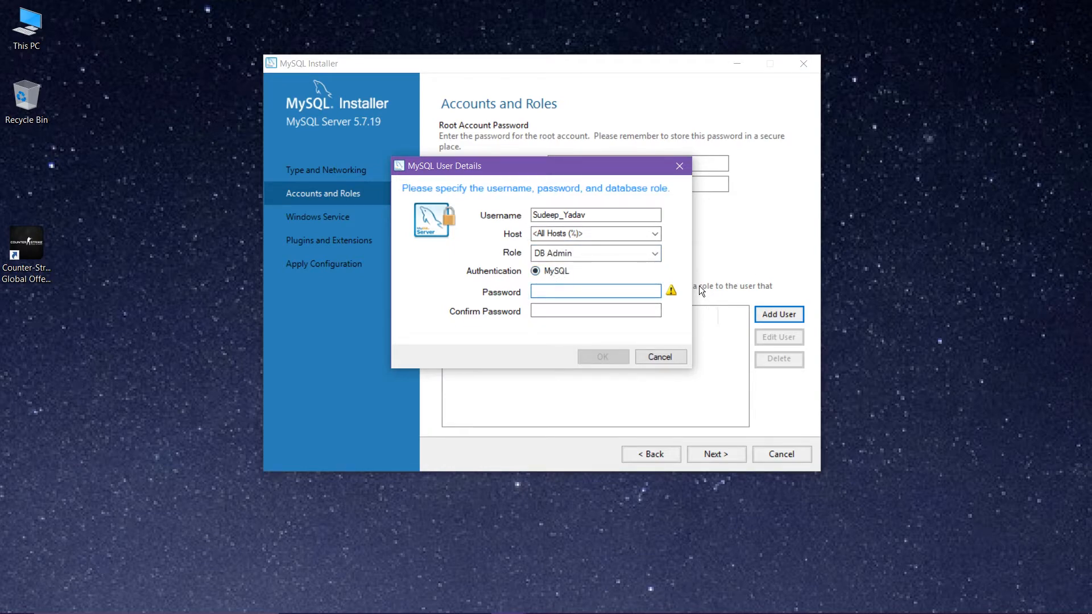
pyautogui.write('••••••')
pyautogui.click(641, 310)
pyautogui.write('••••••')
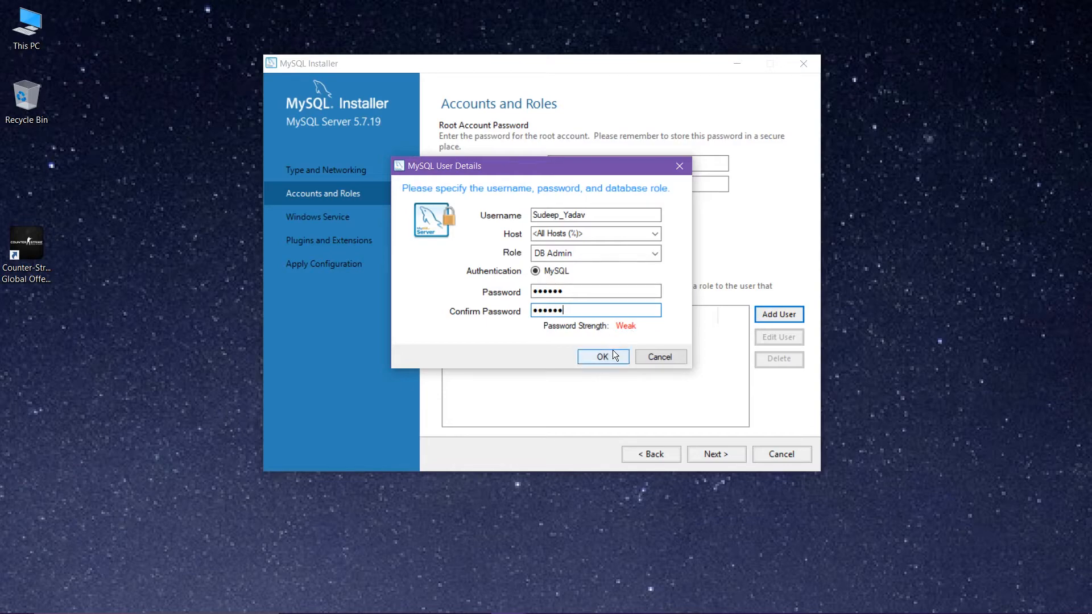
pyautogui.click(610, 349)
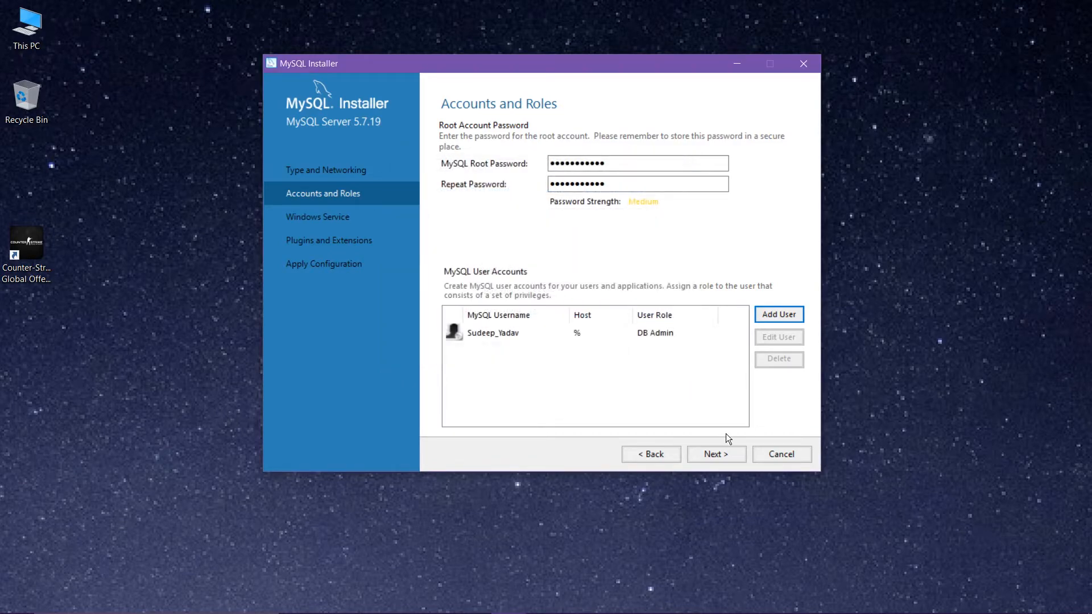
pyautogui.click(725, 455)
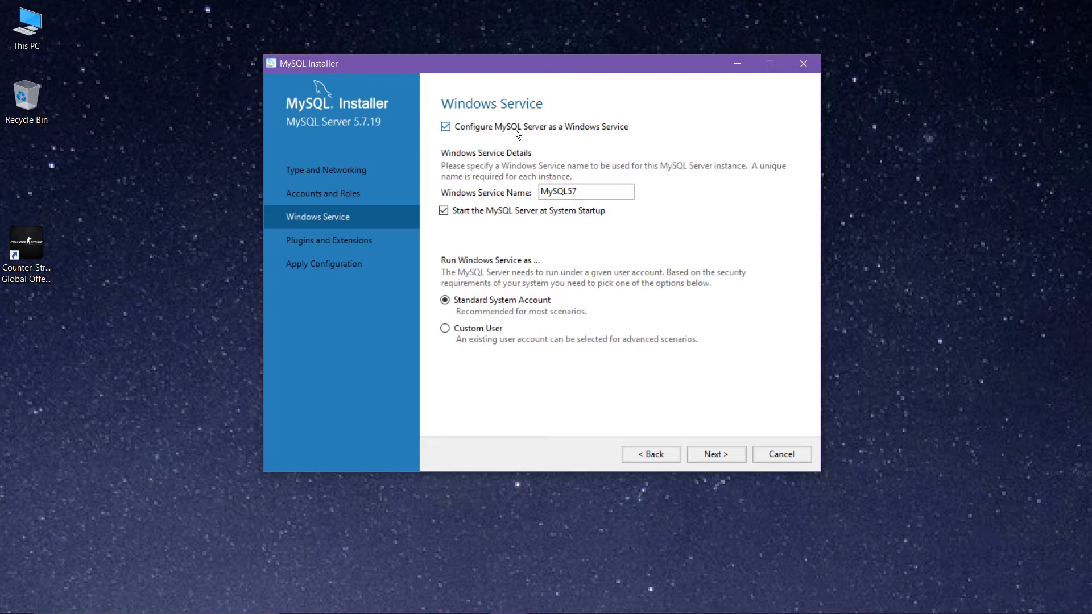
# Step: Keep the MySQL57 service on the Standard System Account rather than a custom user, then continue
pyautogui.moveTo(581, 192); pyautogui.dragTo(567, 194)
pyautogui.click(475, 332)
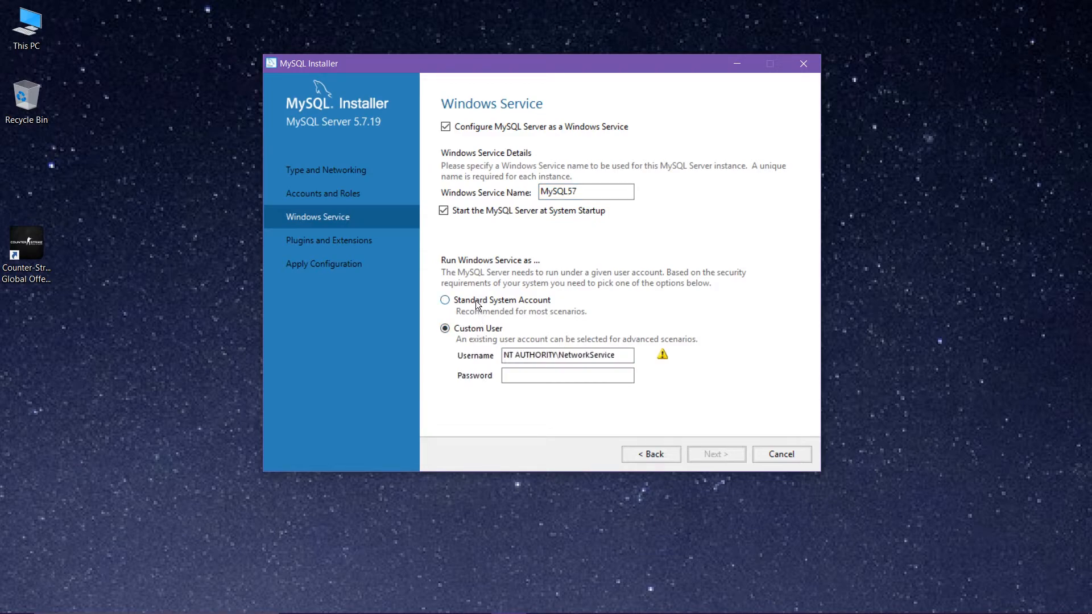
pyautogui.click(477, 304)
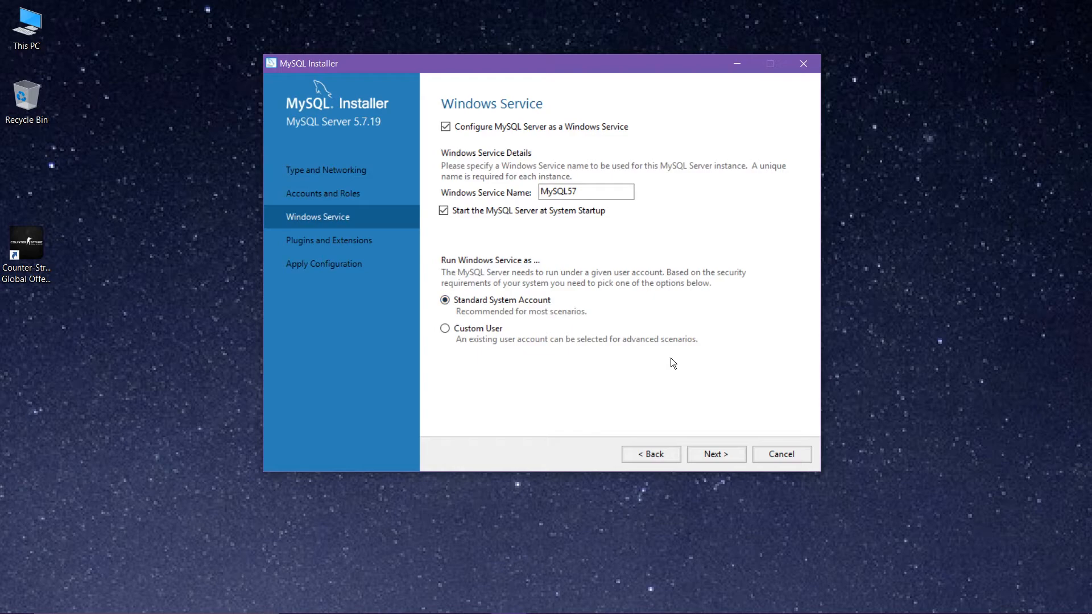
pyautogui.click(459, 333)
pyautogui.click(477, 304)
pyautogui.click(709, 453)
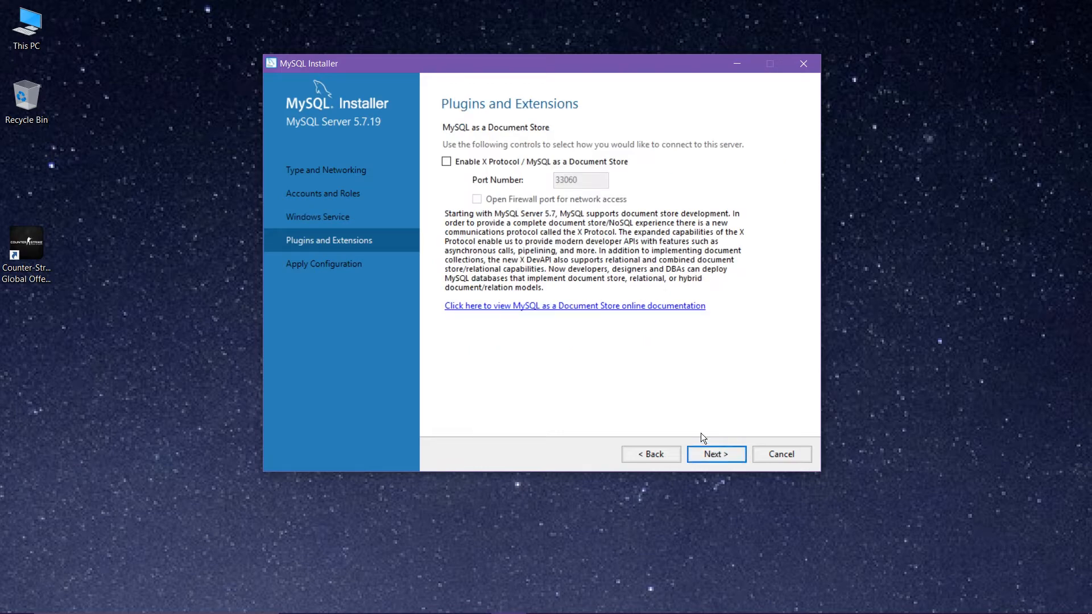
# Step: Enable X Protocol on port 33060 and execute the MySQL Server 5.7.19 configuration steps to completion
pyautogui.click(452, 163)
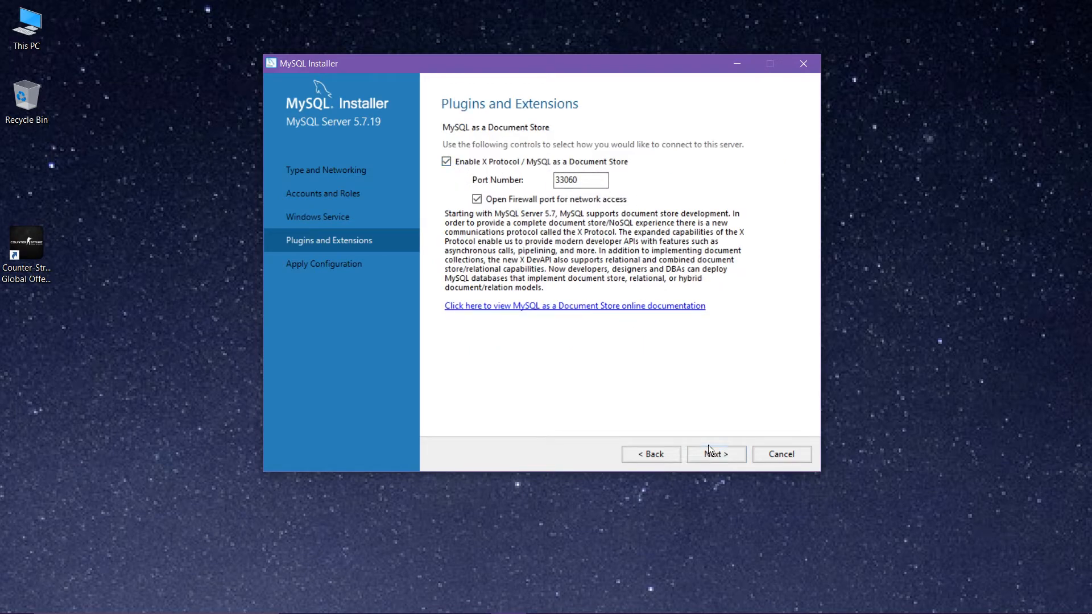
pyautogui.click(729, 455)
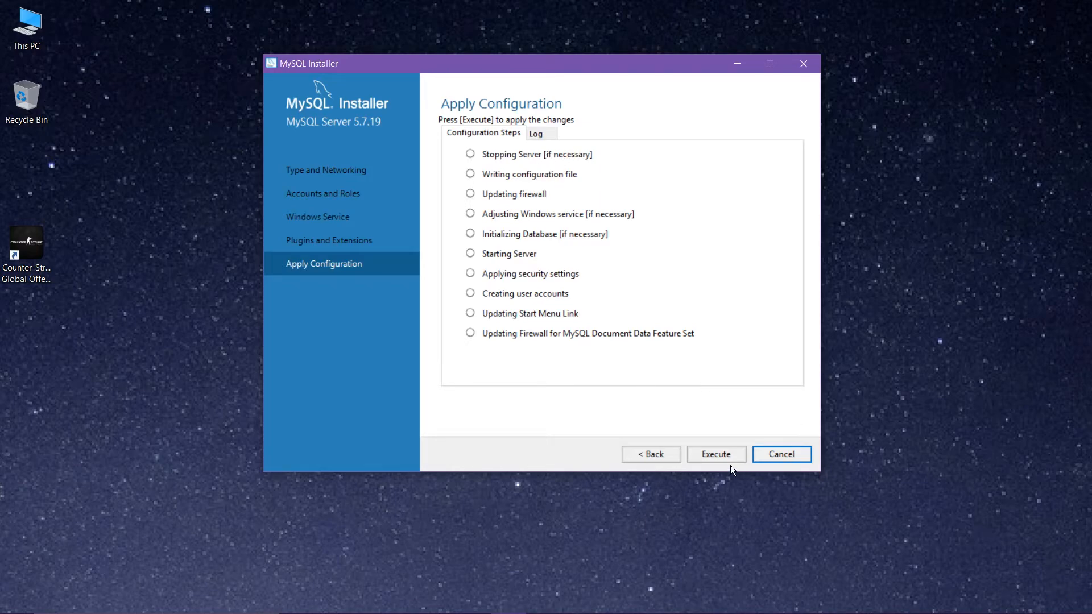
pyautogui.click(721, 453)
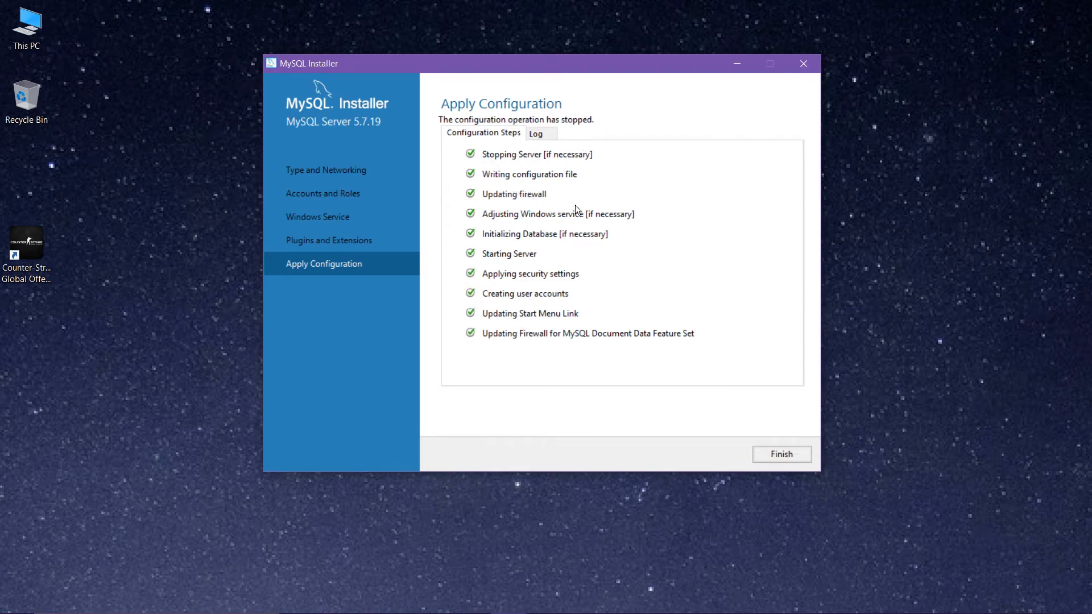
pyautogui.click(769, 459)
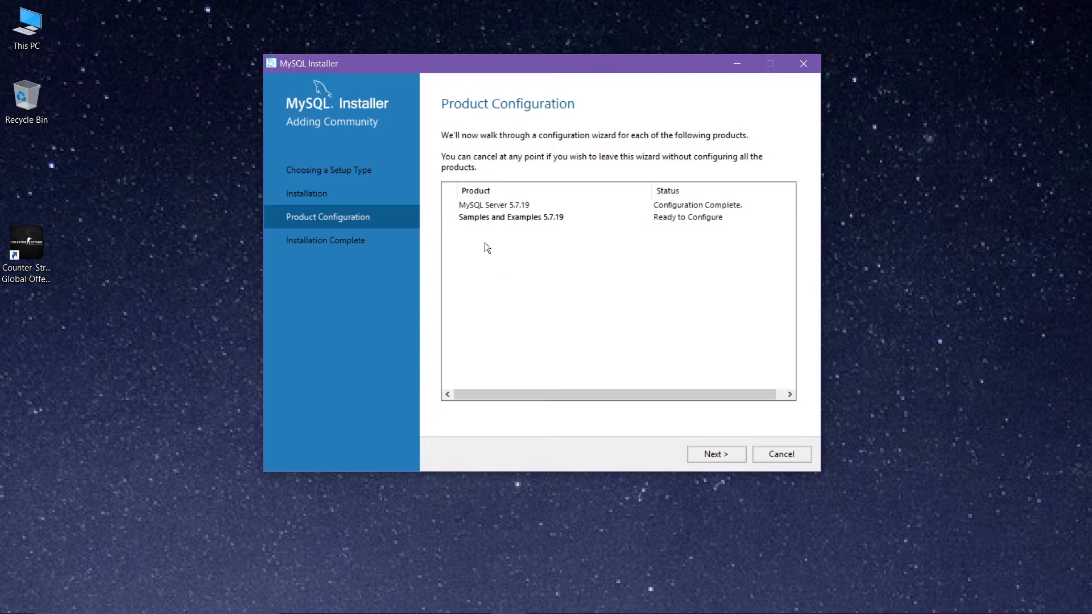
# Step: Verify the root connection for Samples and Examples 5.7.19, then execute its configuration steps
pyautogui.click(728, 458)
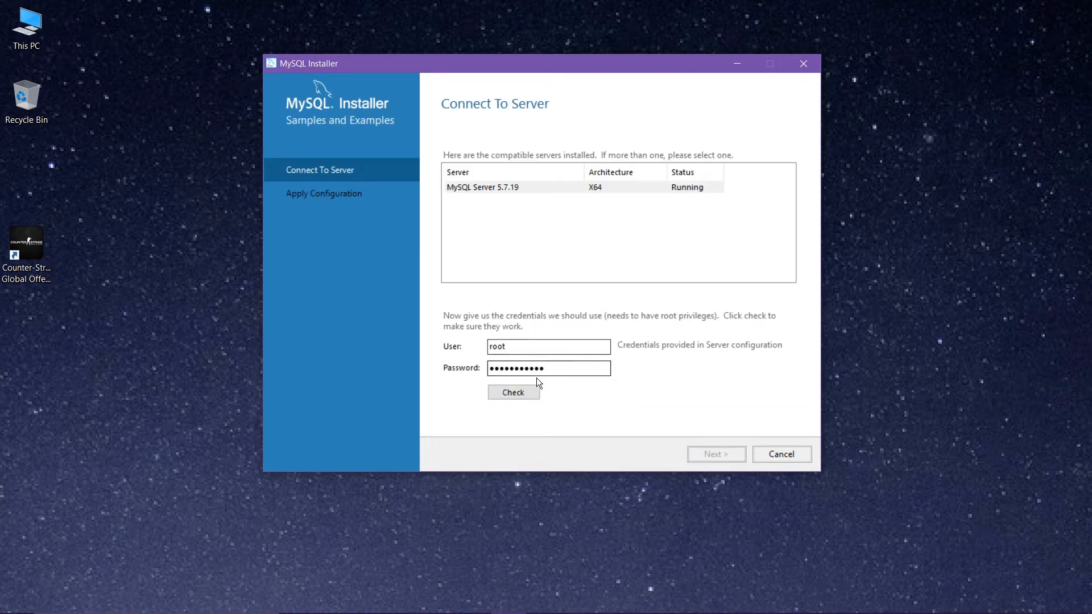
pyautogui.click(516, 391)
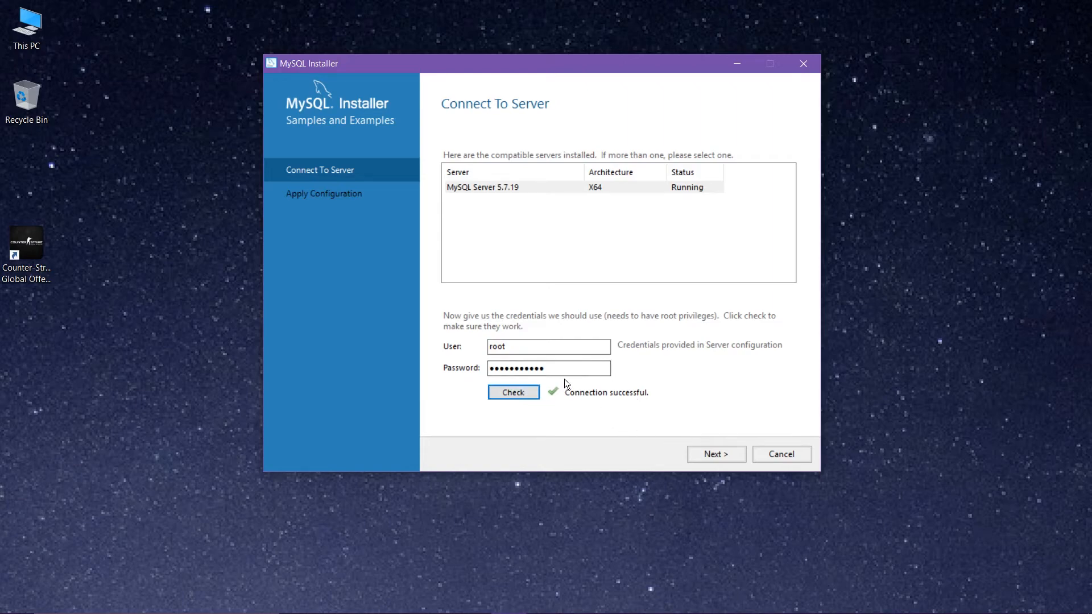
pyautogui.moveTo(551, 345); pyautogui.dragTo(458, 350)
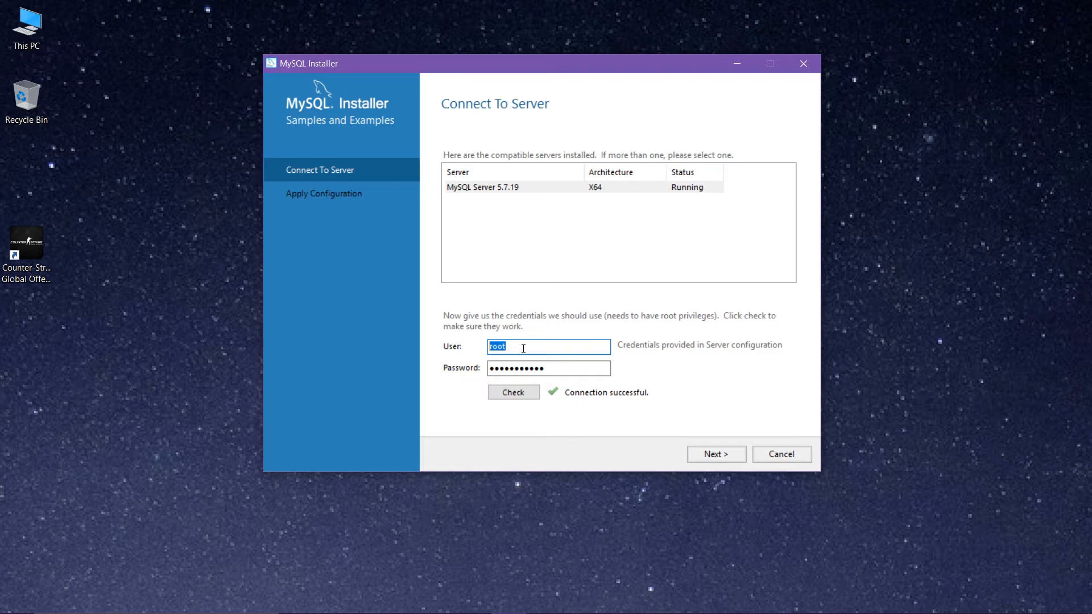
pyautogui.click(550, 351)
pyautogui.click(712, 456)
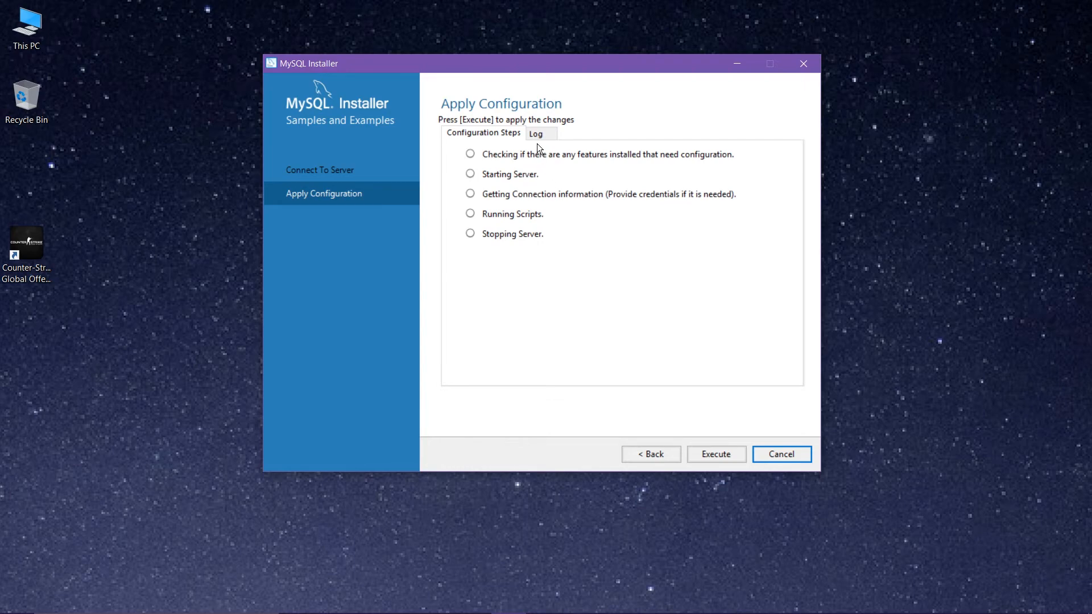
pyautogui.click(728, 455)
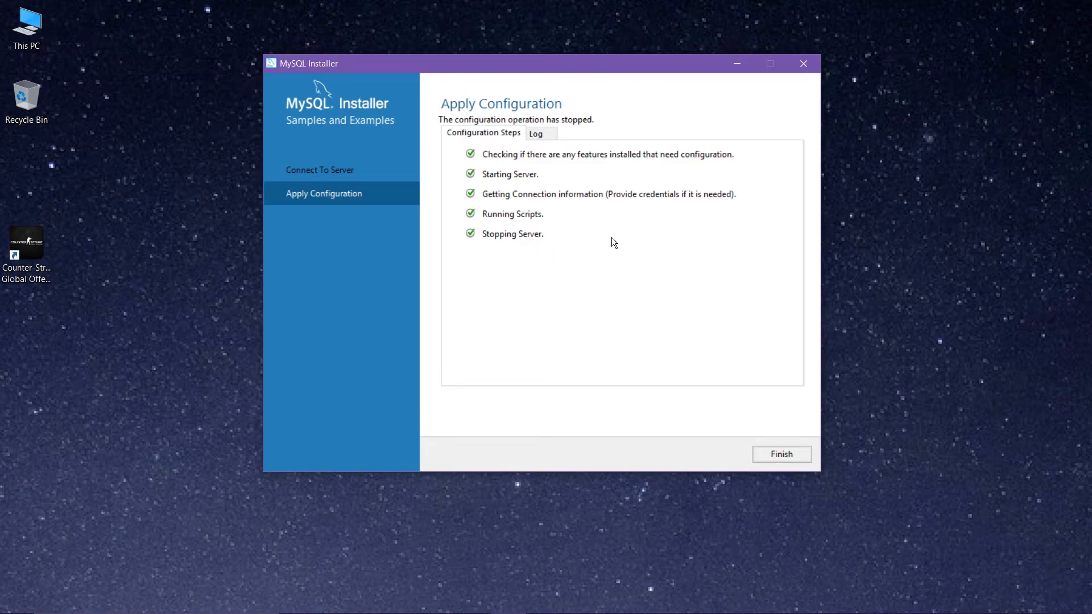
pyautogui.click(772, 454)
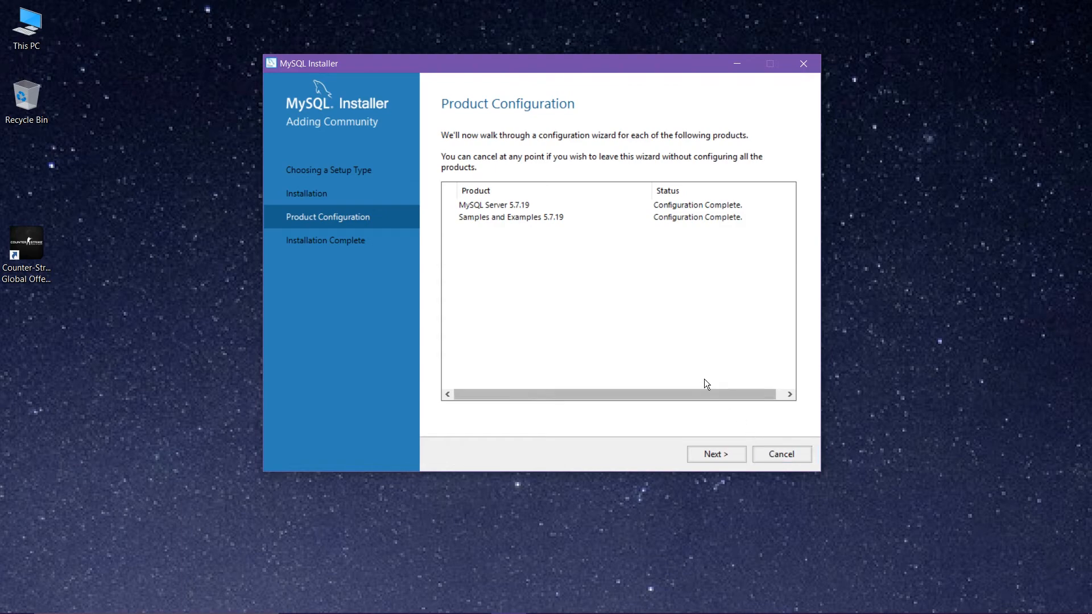
# Step: Finish the installation with MySQL Shell launched, then reposition and minimize the MySQL Shell window
pyautogui.click(725, 450)
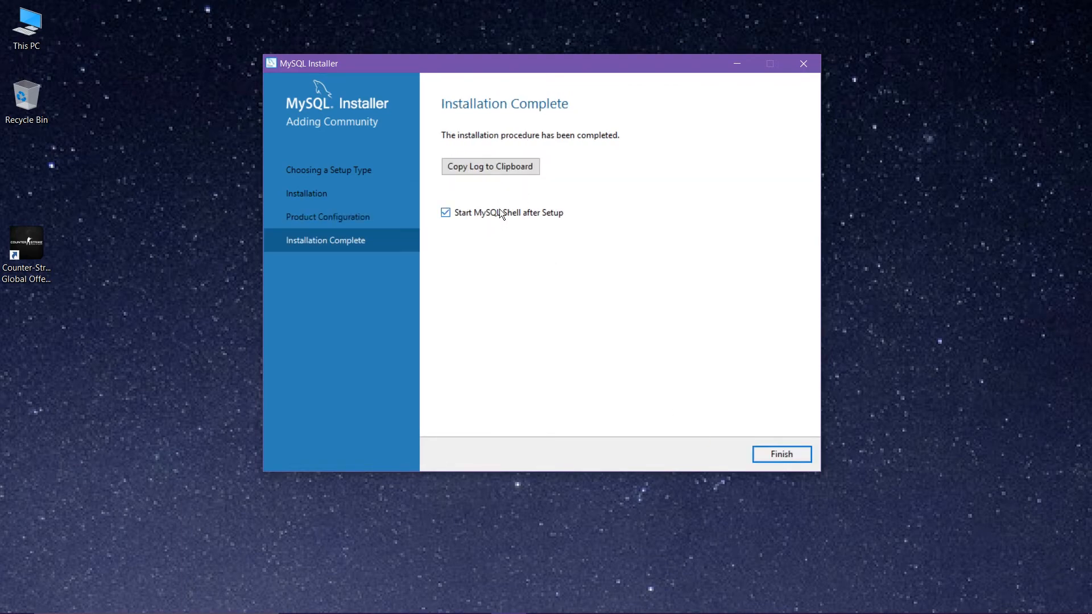
pyautogui.click(790, 453)
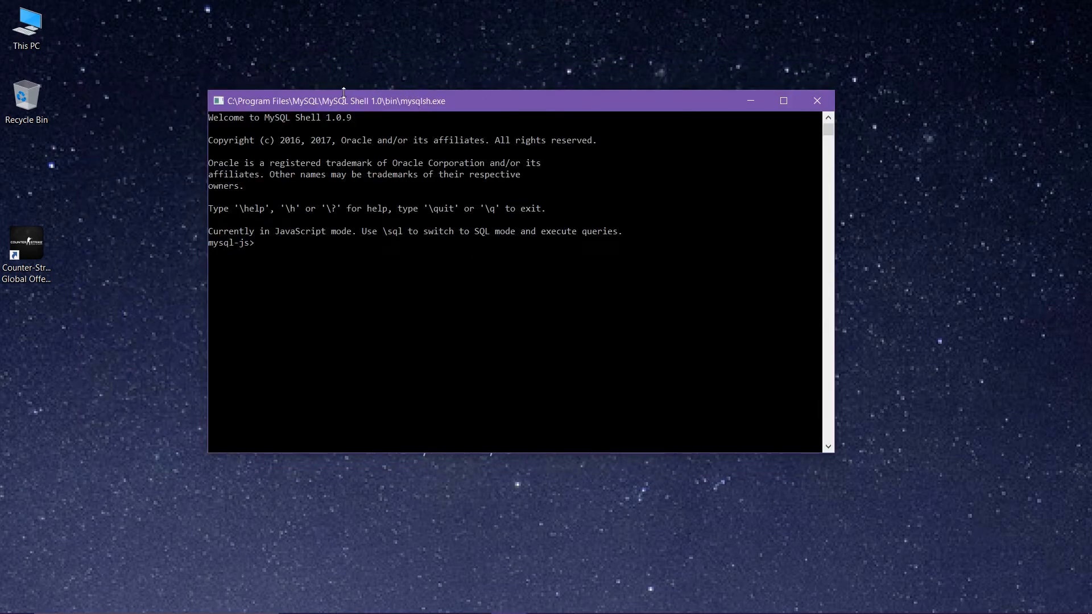
pyautogui.moveTo(357, 99); pyautogui.dragTo(353, 61)
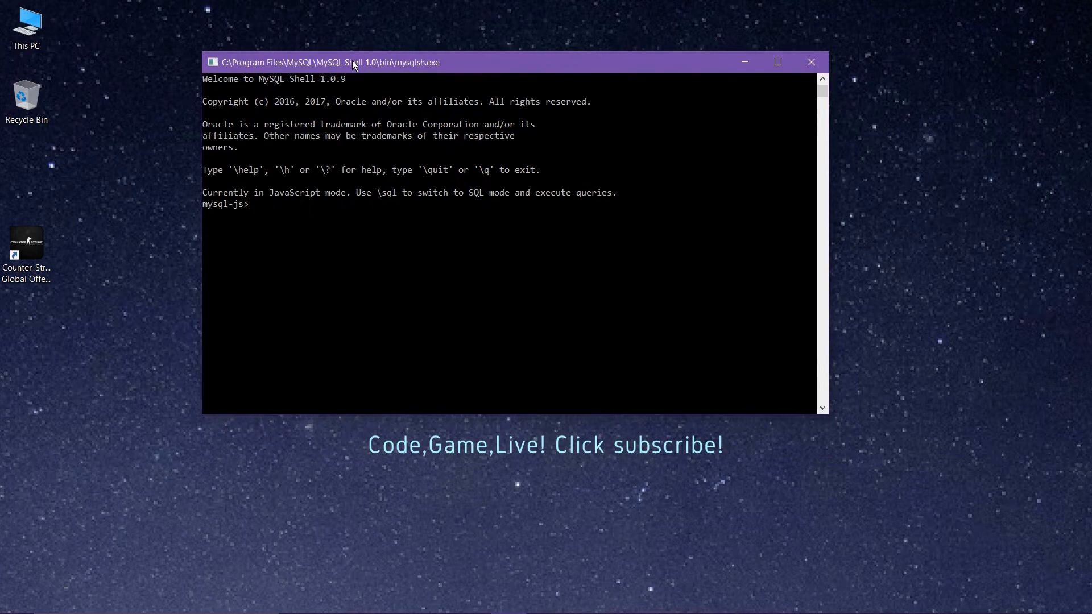
pyautogui.moveTo(474, 68); pyautogui.dragTo(539, 74)
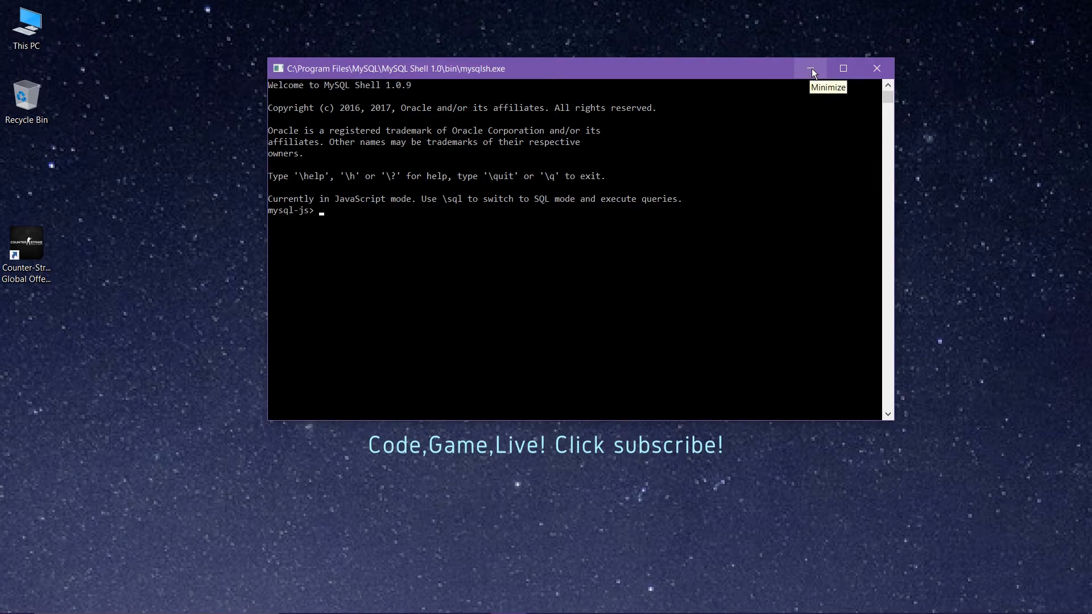
pyautogui.click(882, 65)
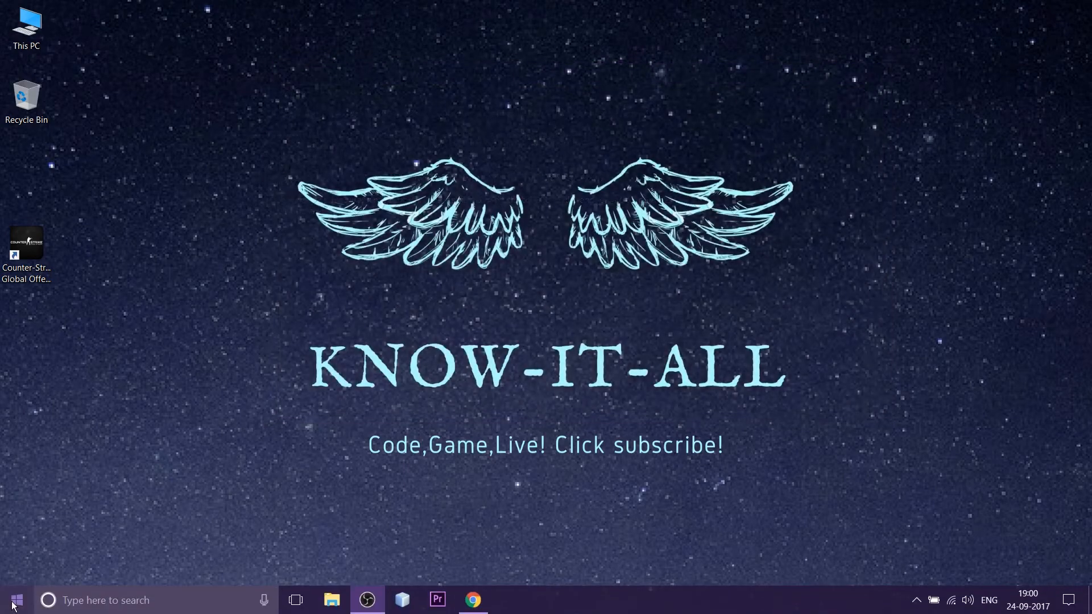
# Step: Launch MySQL 5.7 Command Line Client from the Start menu's MySQL folder, closing the duplicate windows
pyautogui.click(32, 597)
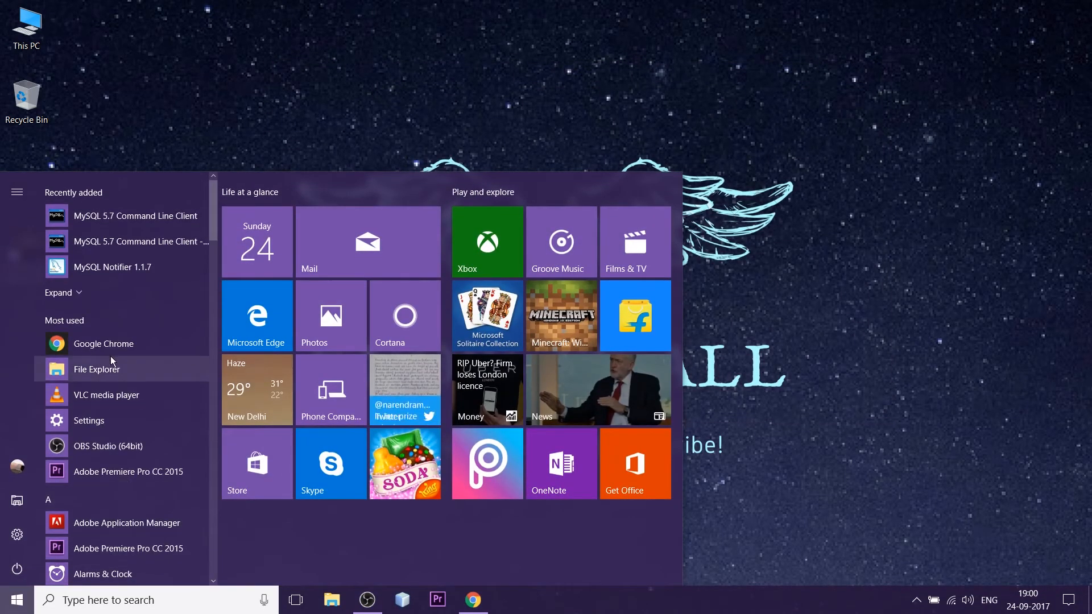
pyautogui.scroll(-1, 111, 360)
pyautogui.scroll(-8, 82, 277)
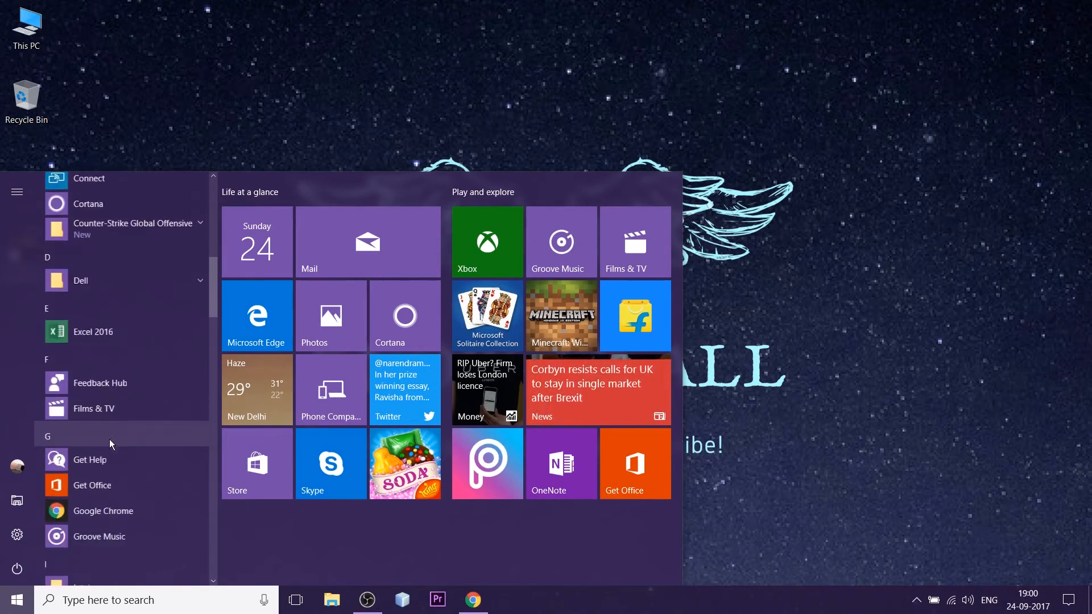
pyautogui.scroll(-10, 81, 277)
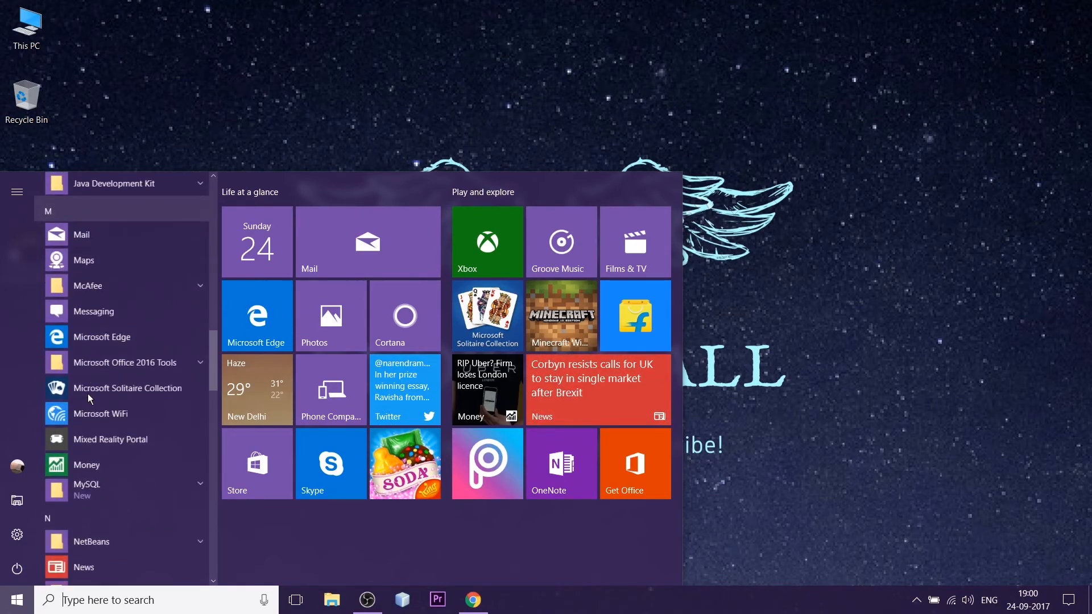
pyautogui.click(95, 460)
pyautogui.scroll(-4, 97, 398)
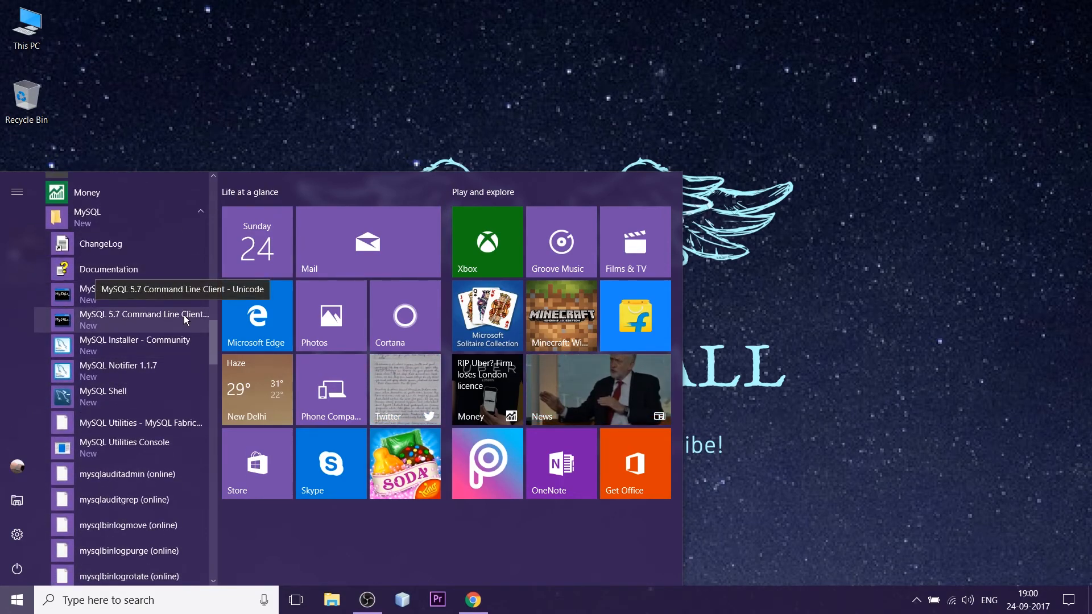
pyautogui.scroll(-8, 148, 369)
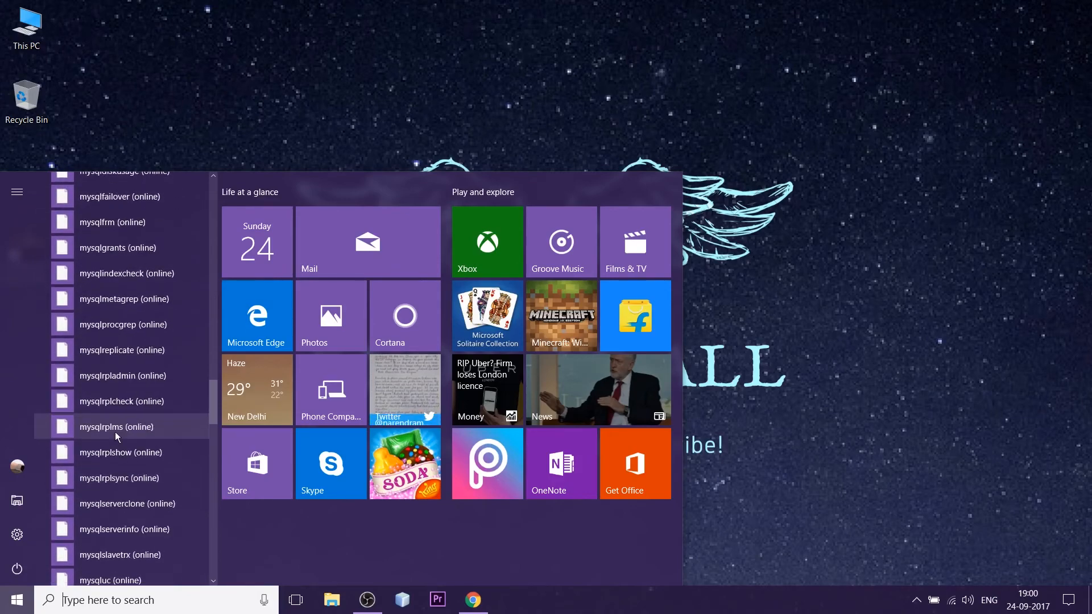
pyautogui.scroll(10, 119, 435)
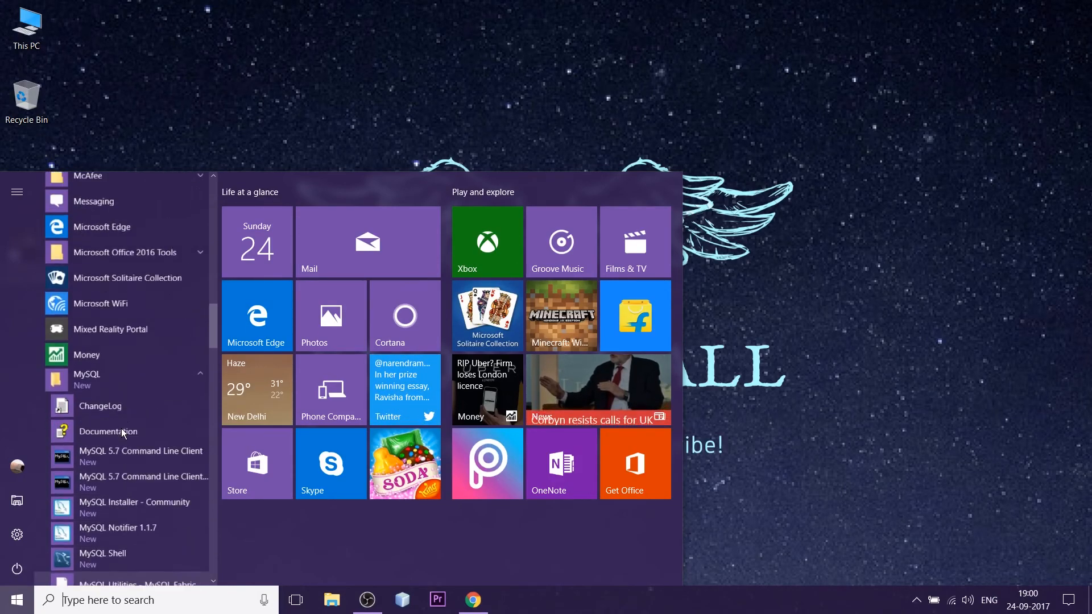
pyautogui.scroll(-2, 122, 432)
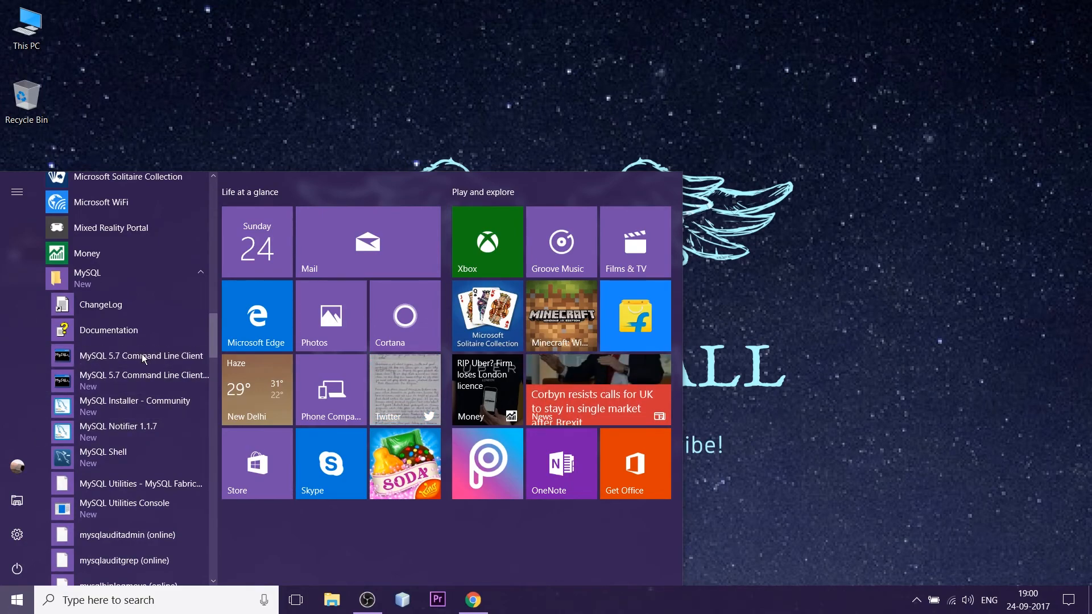
pyautogui.click(685, 119)
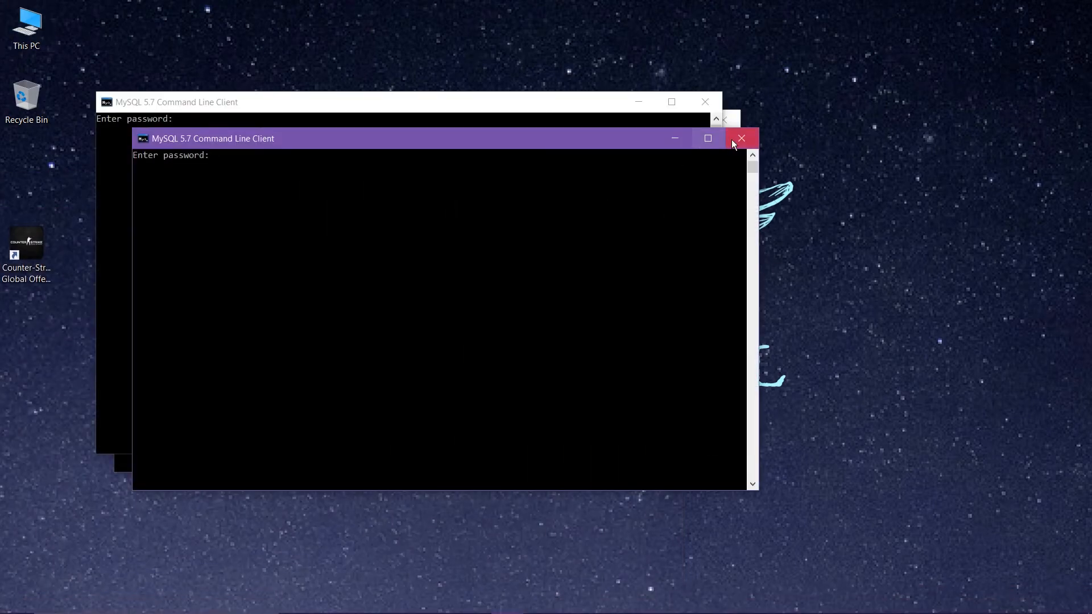
pyautogui.click(734, 141)
pyautogui.click(708, 104)
# Step: Log in to the command line client with the root password
pyautogui.moveTo(377, 127); pyautogui.dragTo(410, 99)
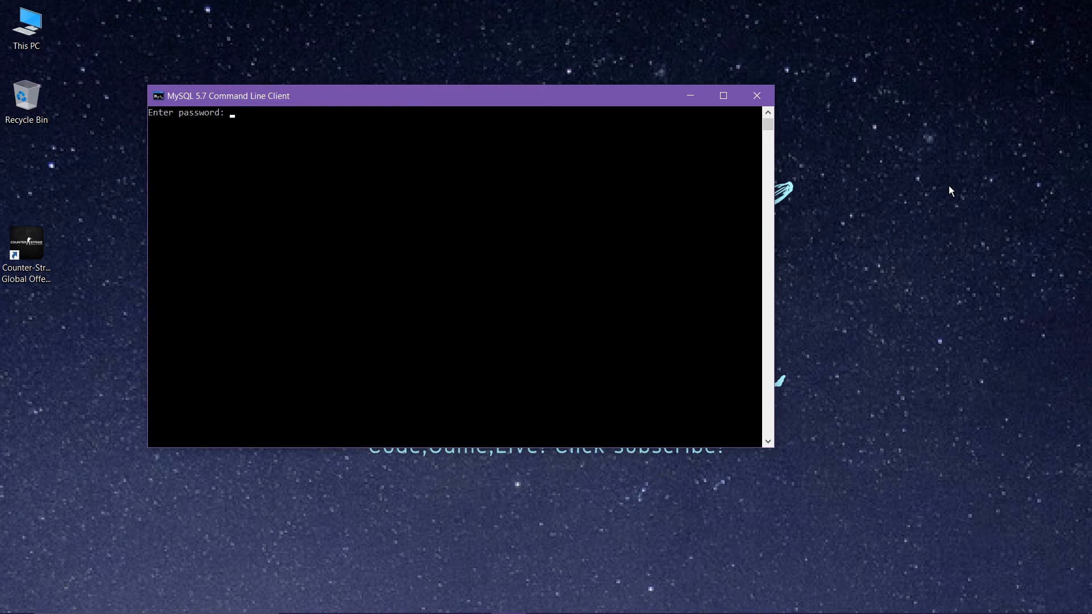
pyautogui.write('***')
pyautogui.press('BackSpace')
pyautogui.press('BackSpace')
pyautogui.write('*****')
pyautogui.press('Return')
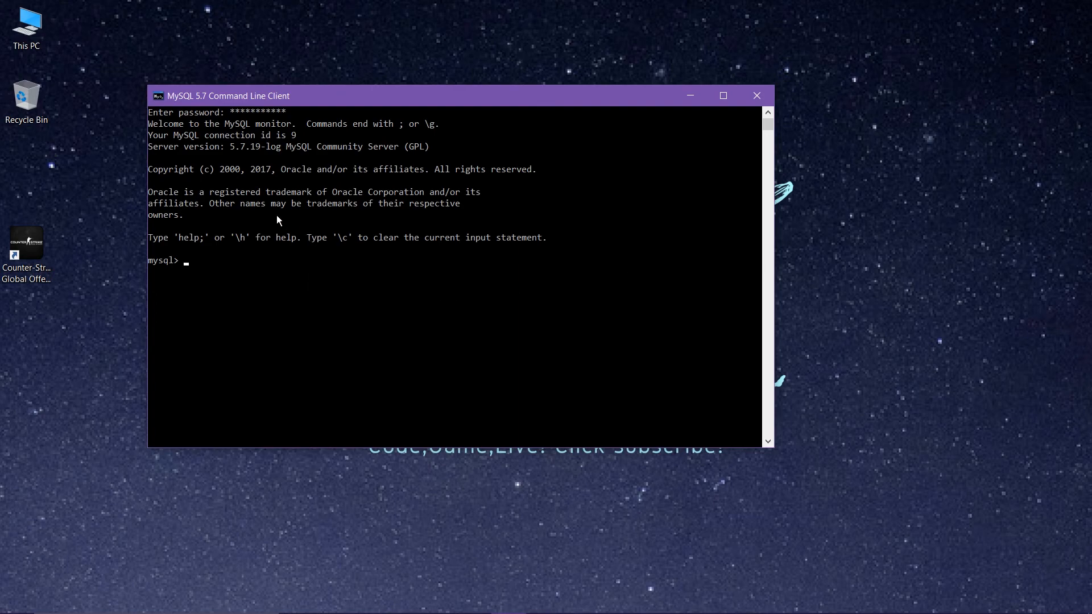
# Step: Run 'show databases;' to list the six databases, including sakila, sys and world
pyautogui.moveTo(368, 90); pyautogui.dragTo(350, 29)
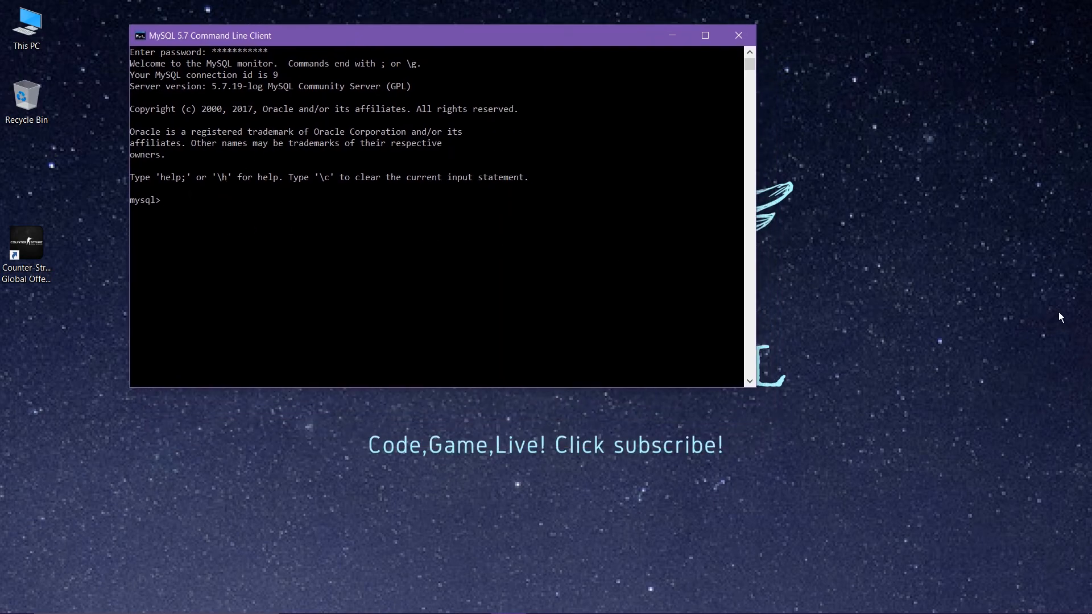
pyautogui.write('show databases;')
pyautogui.press('Return')
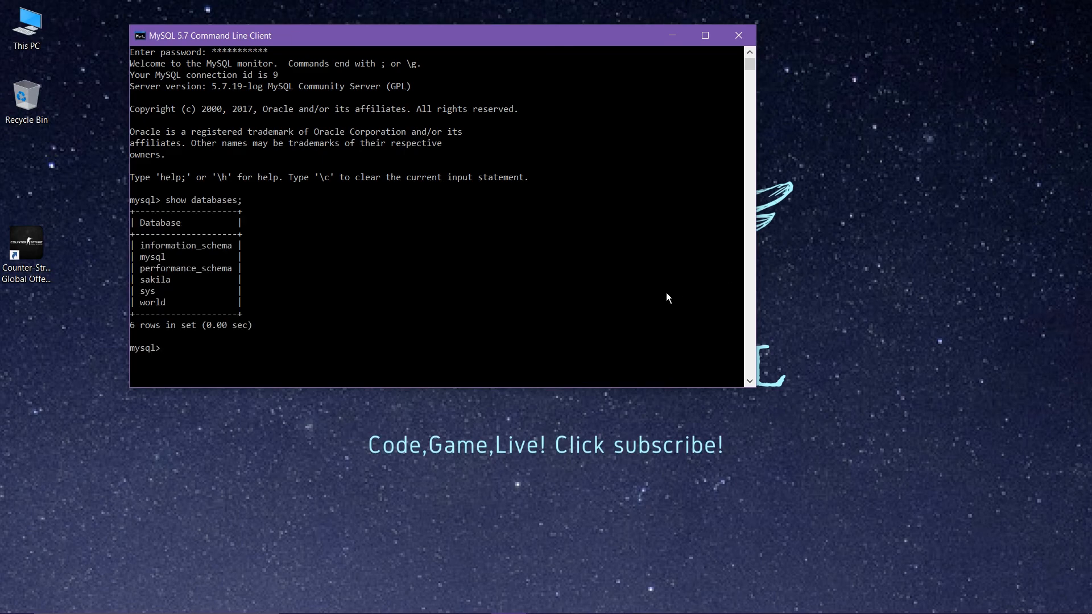
pyautogui.moveTo(171, 303); pyautogui.dragTo(134, 246)
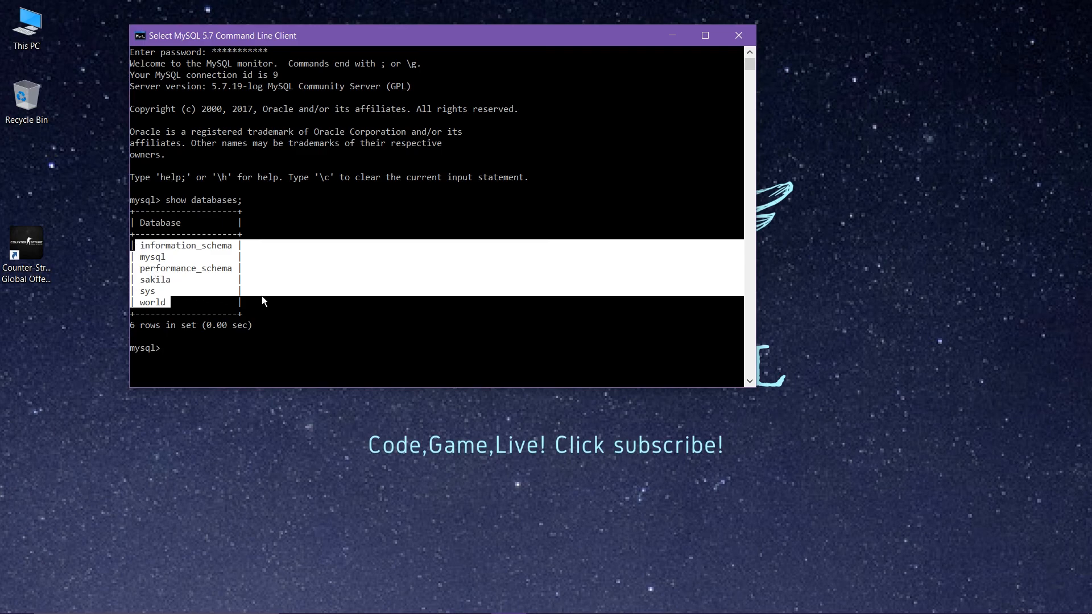
pyautogui.click(280, 302)
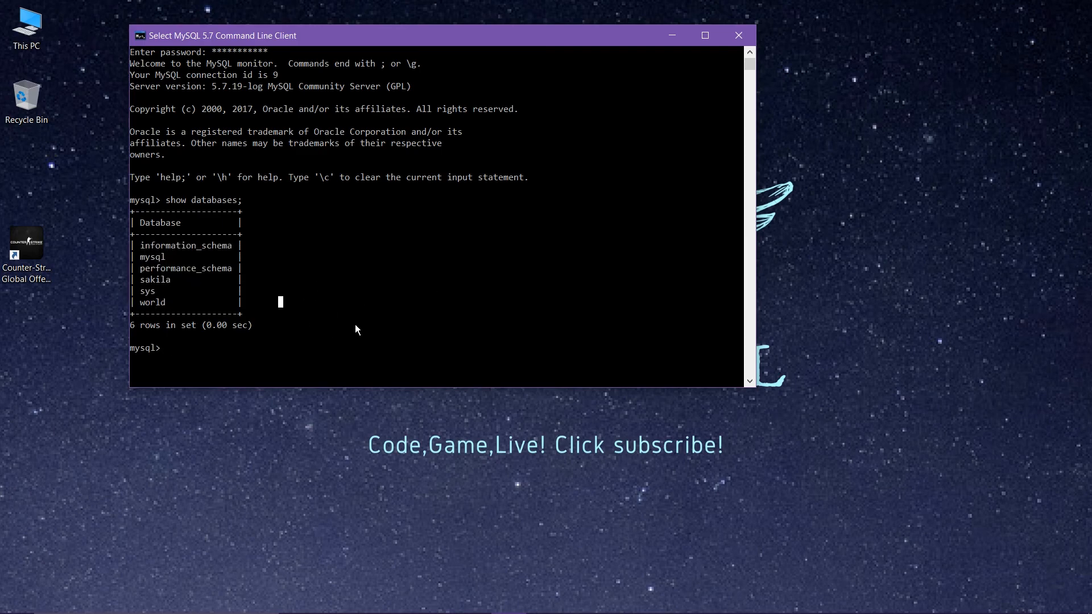